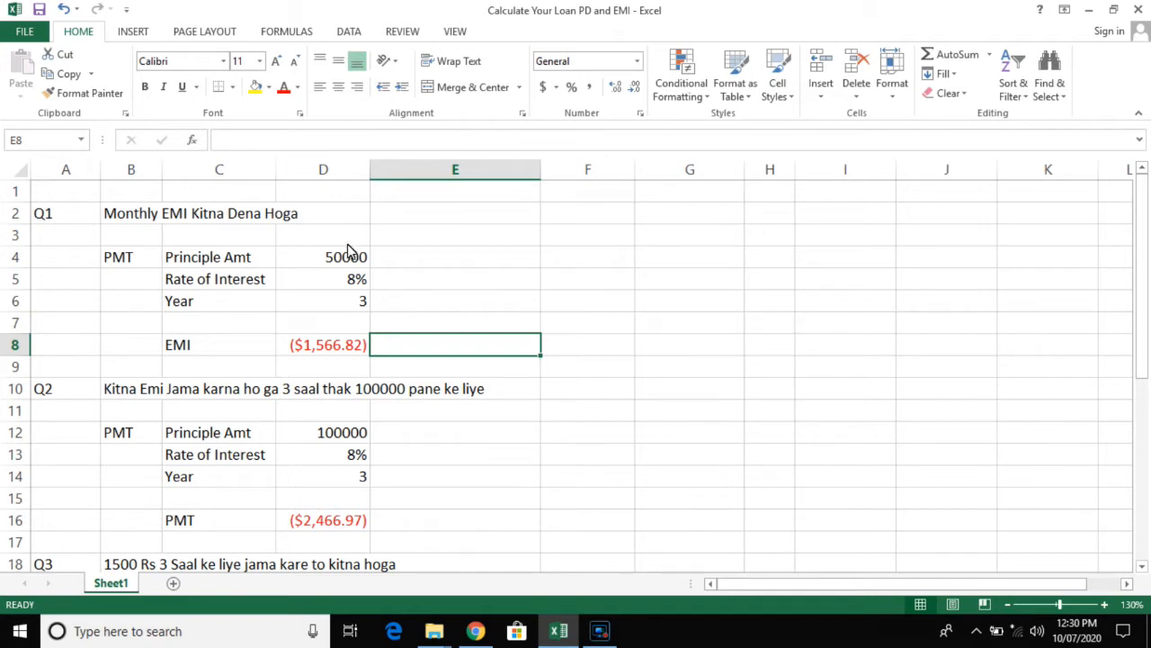
# Examine the Q1 loan inputs: principal amount, rate of interest and number of years.
pyautogui.click(49, 214)
pyautogui.click(249, 279)
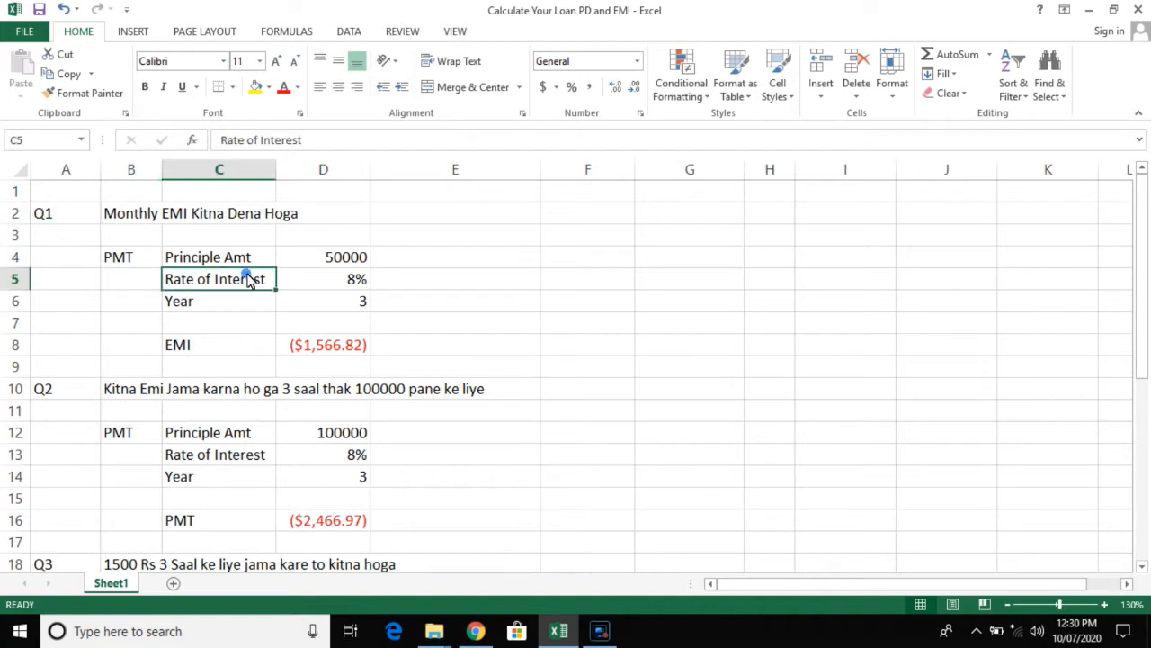
pyautogui.click(245, 257)
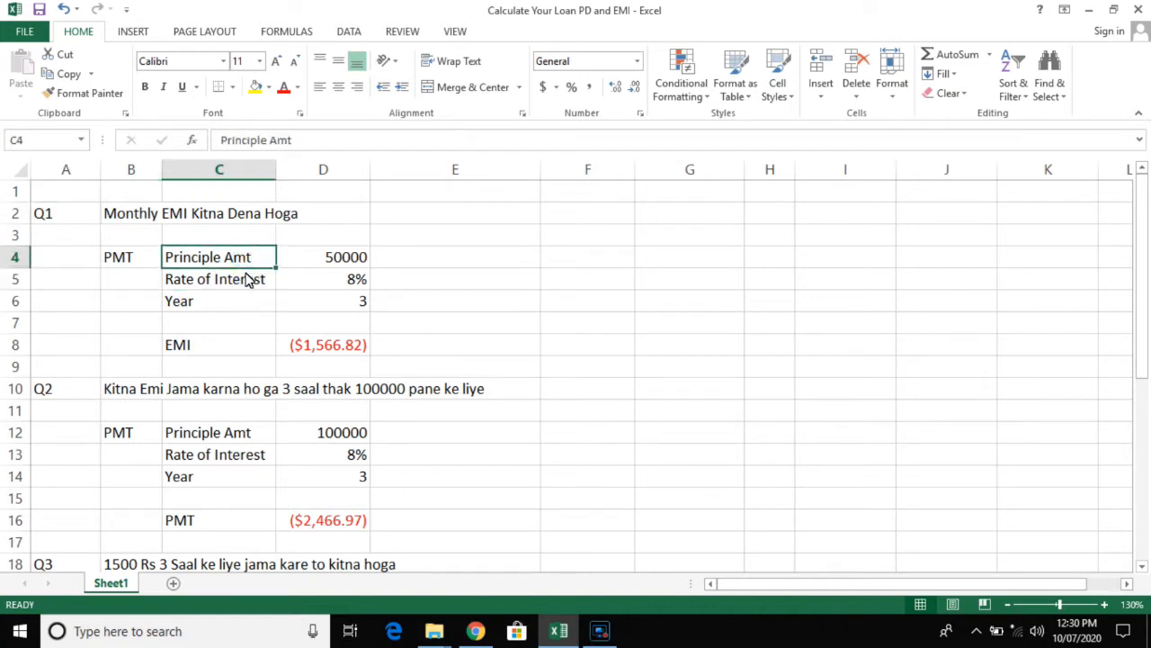
pyautogui.click(335, 262)
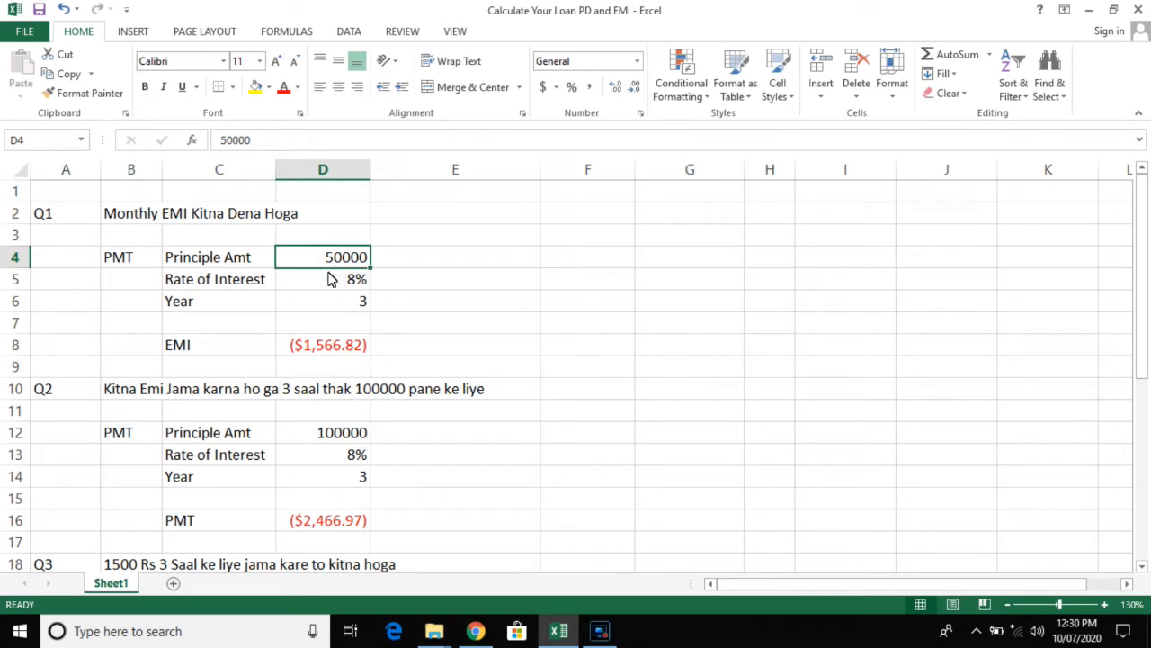
pyautogui.click(259, 281)
pyautogui.click(347, 284)
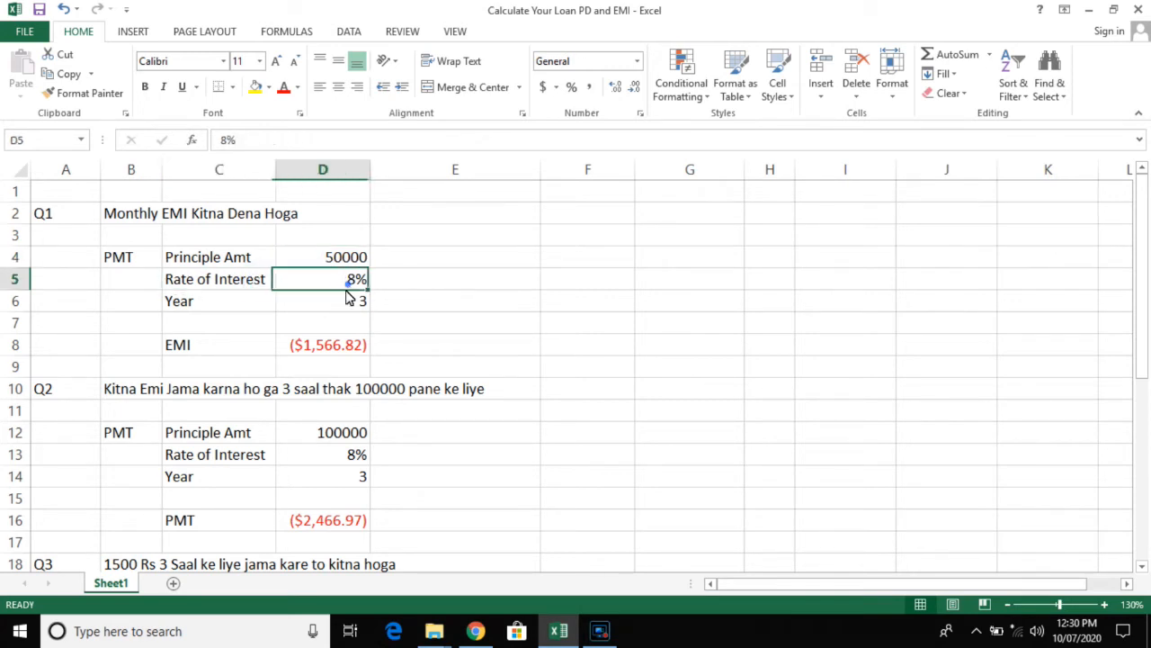
pyautogui.click(330, 307)
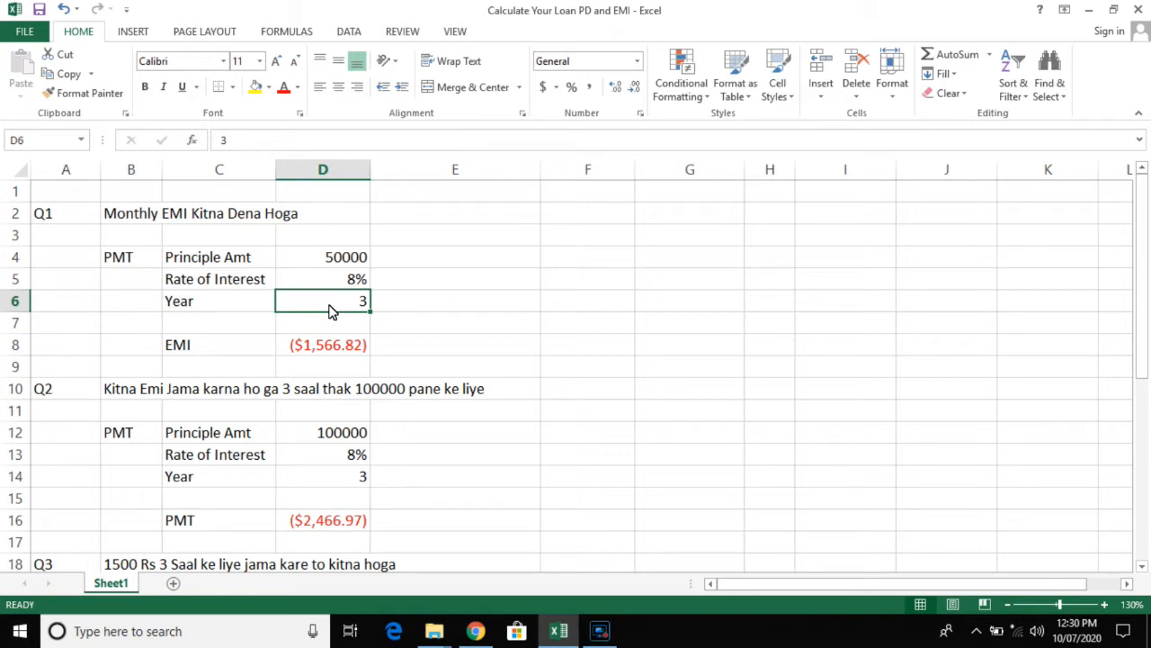
# Start a PMT formula in the Q1 EMI cell D8, using D5/12 as the monthly rate.
pyautogui.press('Down')
pyautogui.press('Down')
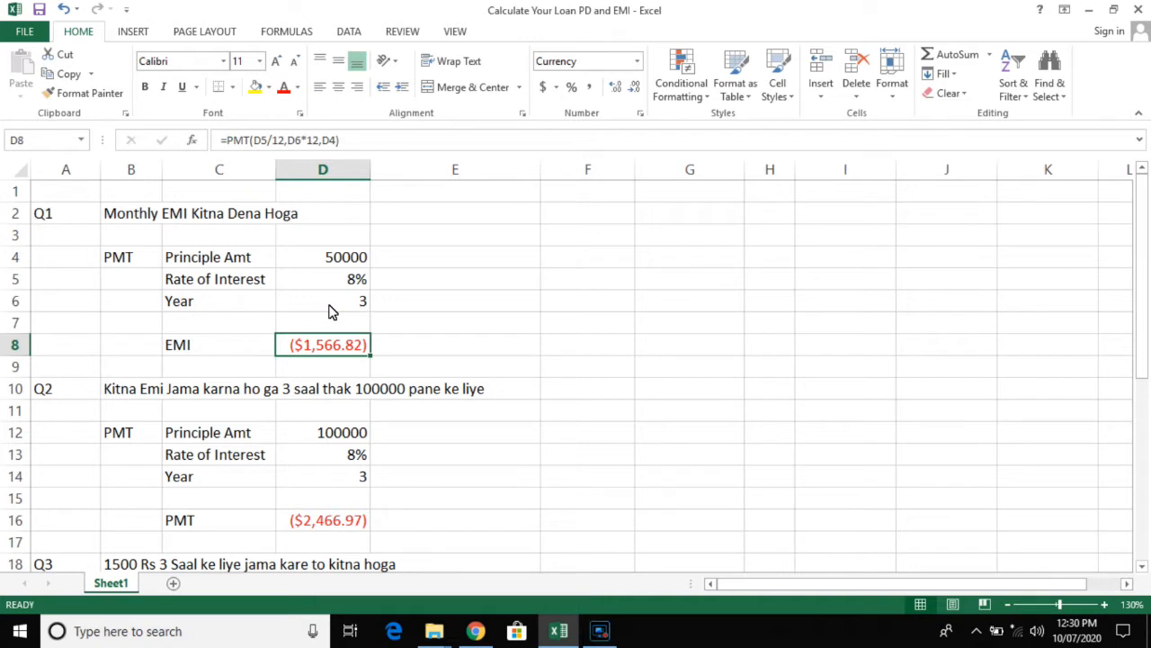
pyautogui.write('=')
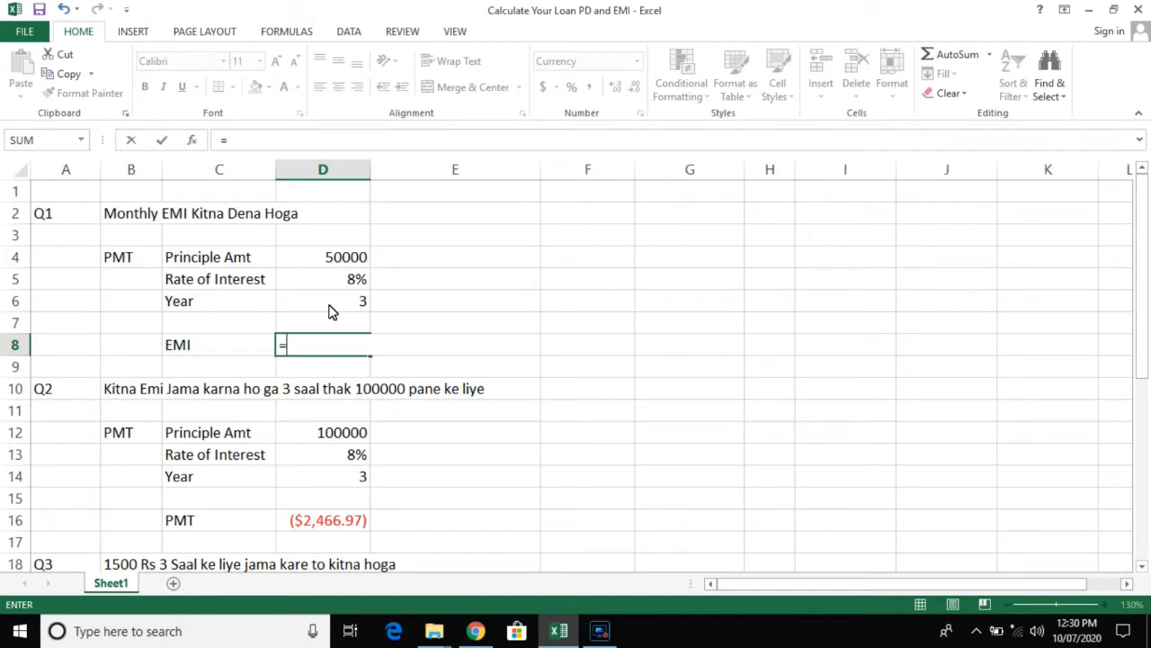
pyautogui.write('pmt')
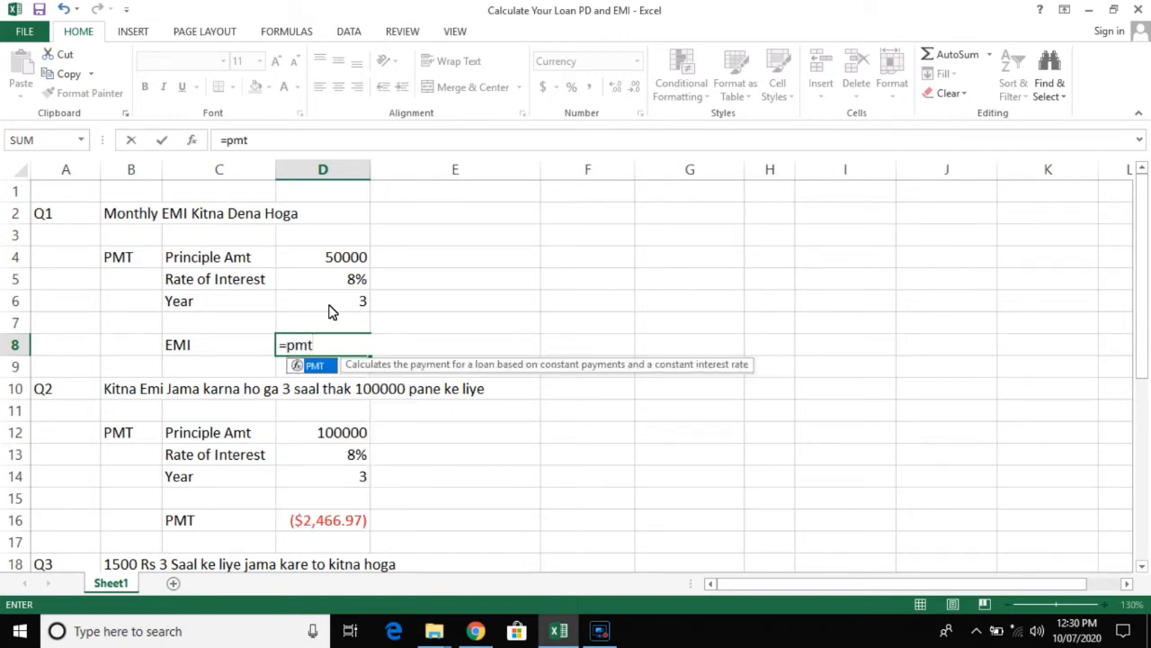
pyautogui.press('Tab')
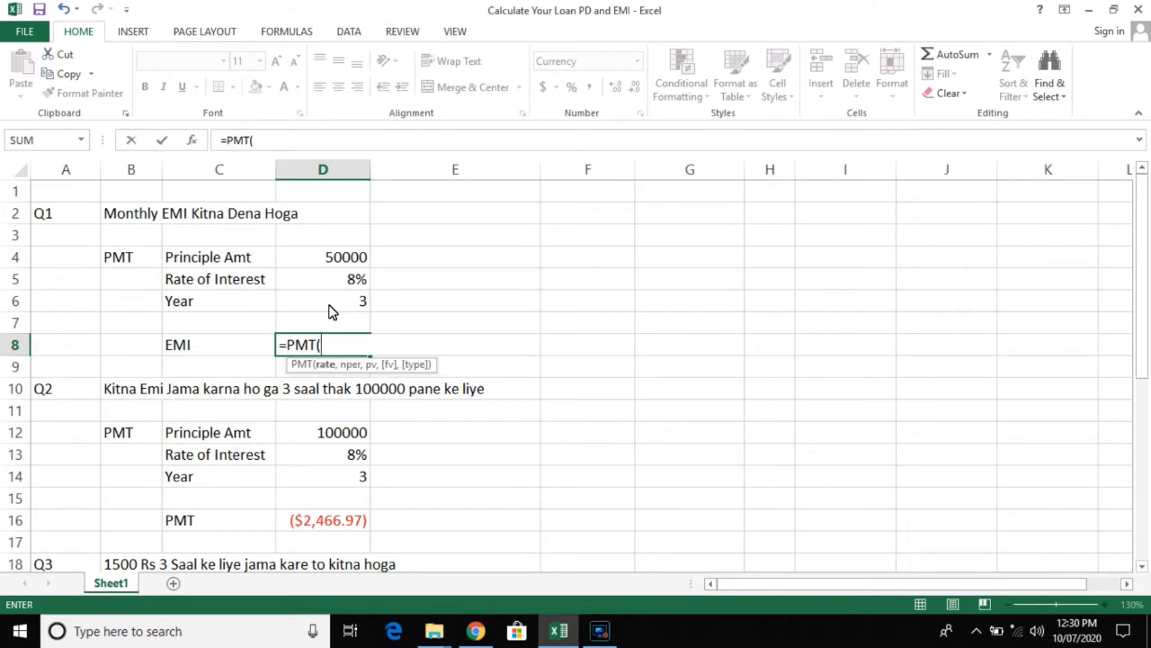
pyautogui.press('Up')
pyautogui.press('Up')
pyautogui.press('Up')
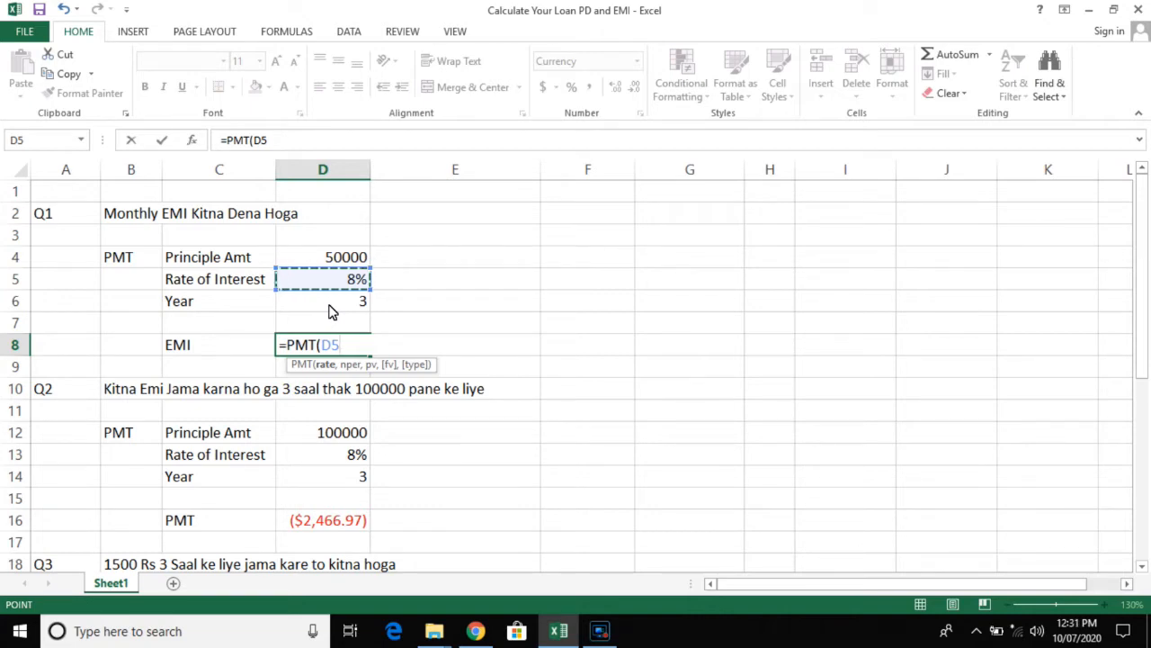
pyautogui.write('/')
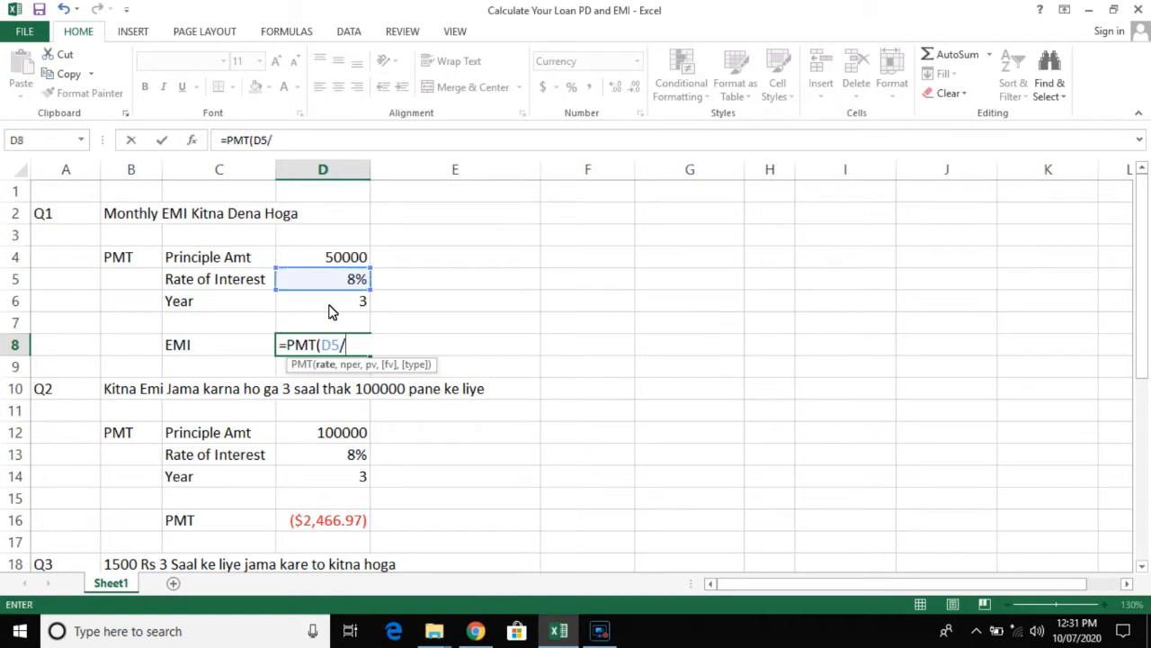
pyautogui.write('12,')
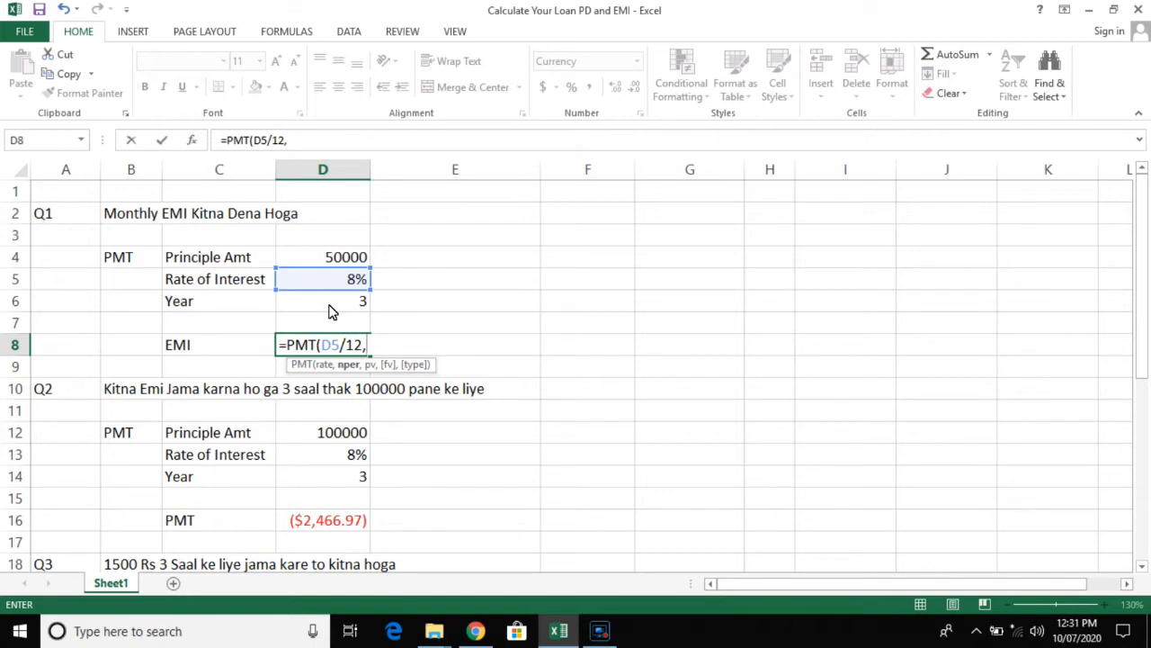
# Complete the D8 PMT formula with D6*12 as the number of periods and D4 as the present value.
pyautogui.click(329, 313)
pyautogui.click(329, 309)
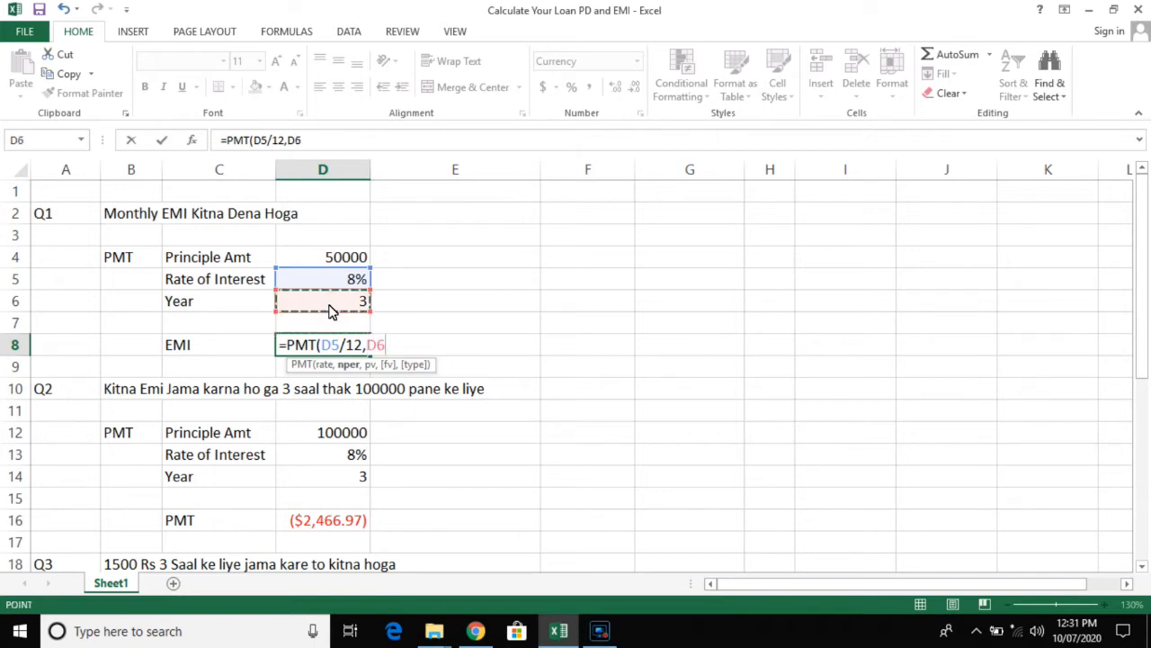
pyautogui.write('*12')
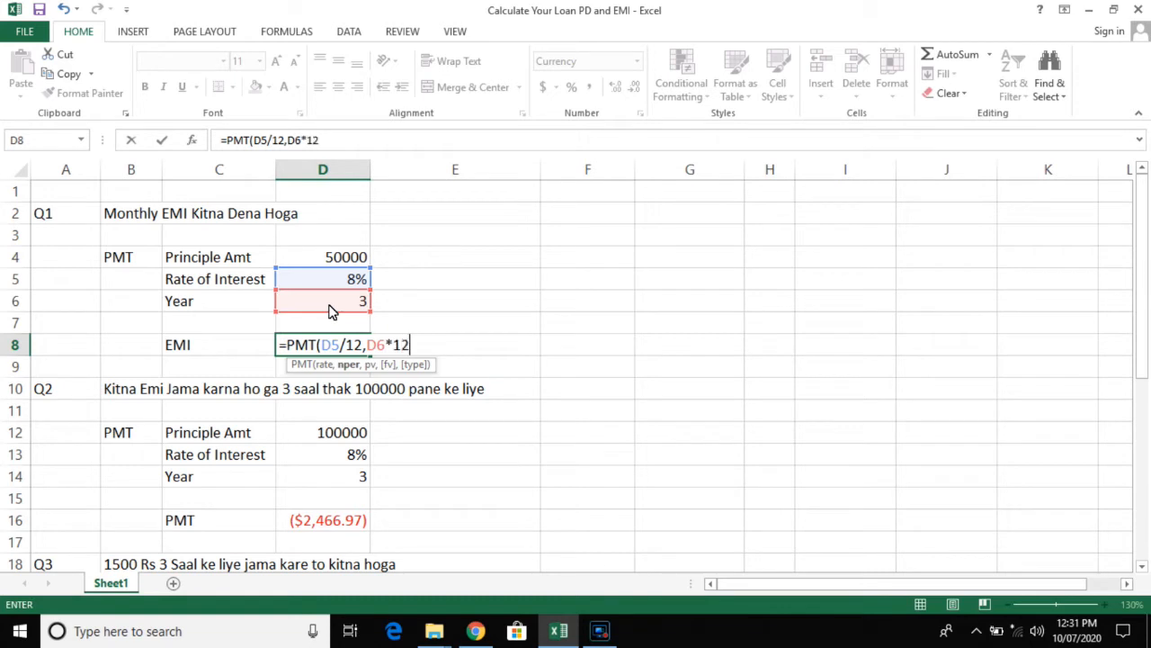
pyautogui.write(',')
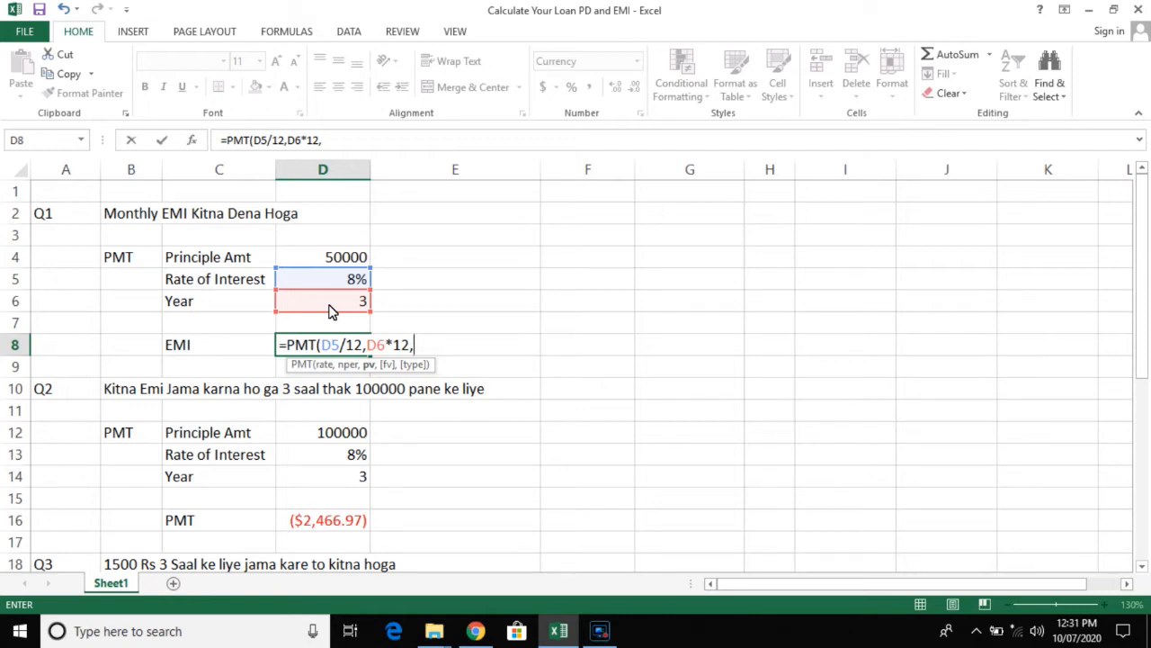
pyautogui.press('Up')
pyautogui.press('Up')
pyautogui.press('Up')
pyautogui.press('Up')
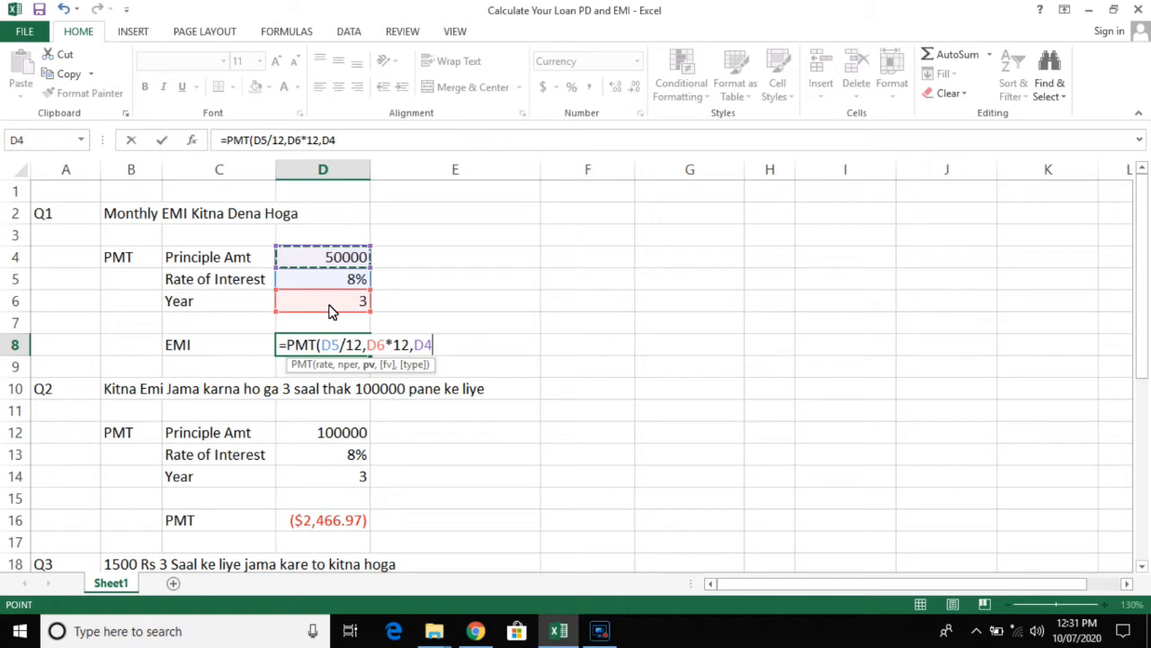
pyautogui.write(')')
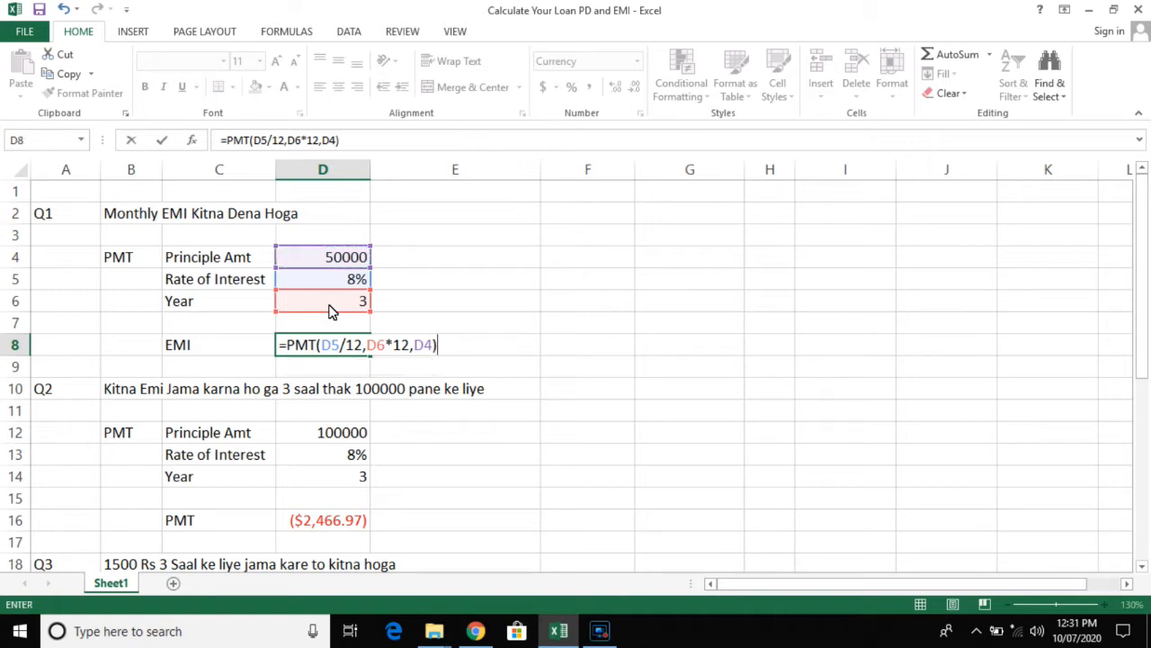
pyautogui.press('Return')
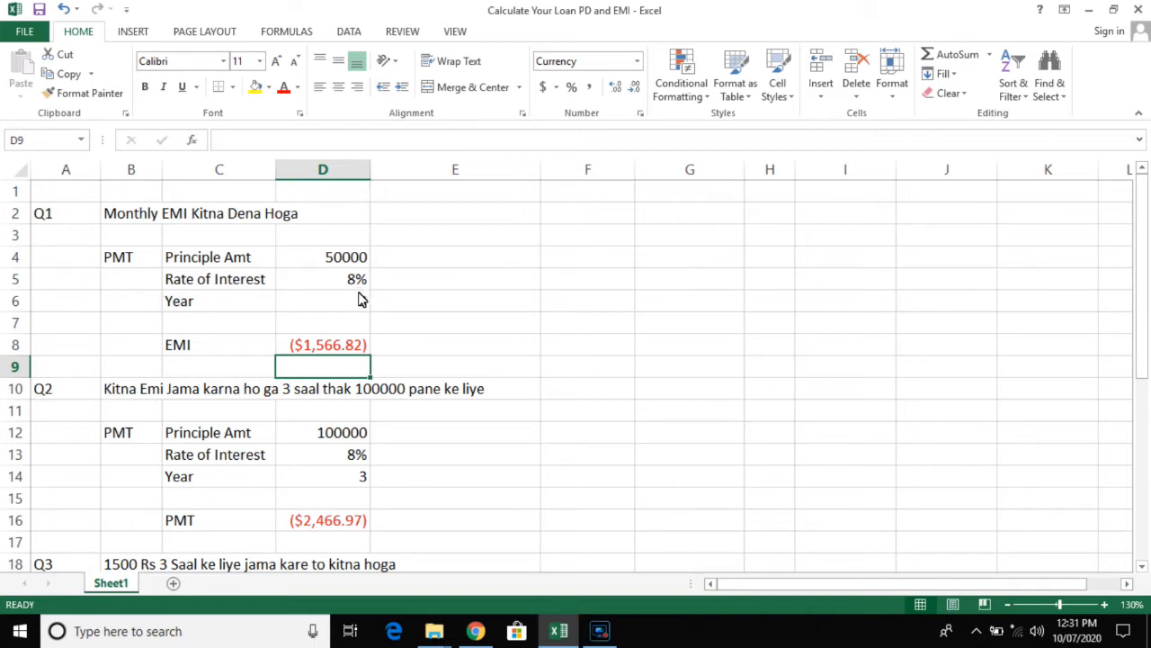
# Examine the Q1 EMI result and the Q2 question with its principal, interest rate and year inputs.
pyautogui.click(381, 352)
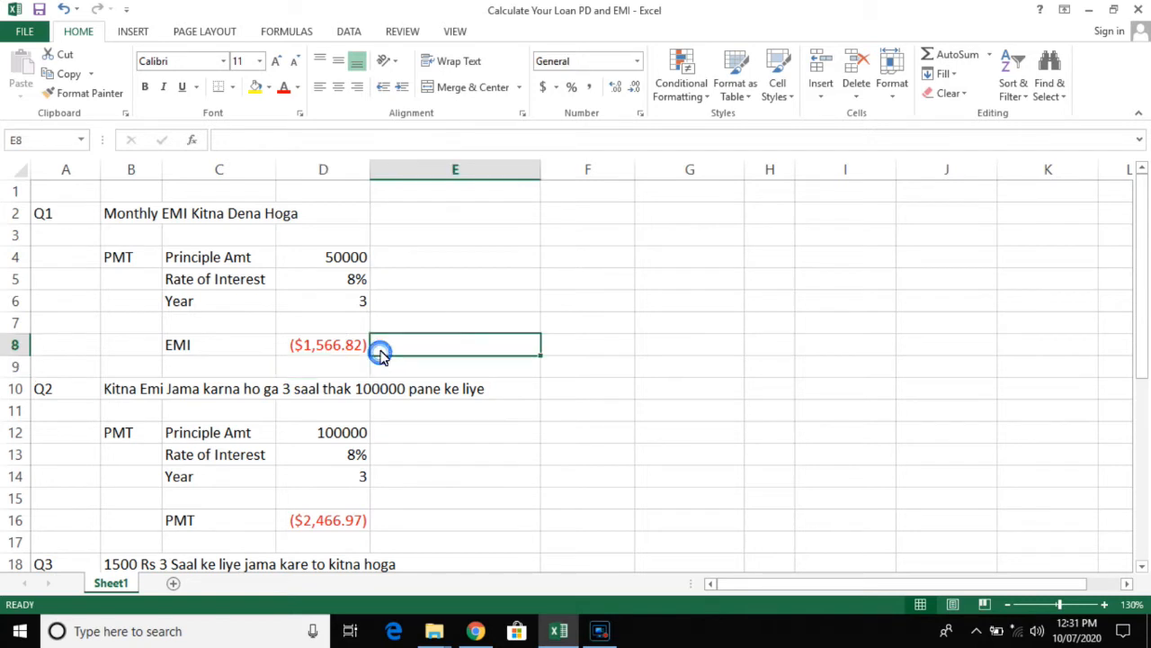
pyautogui.click(325, 360)
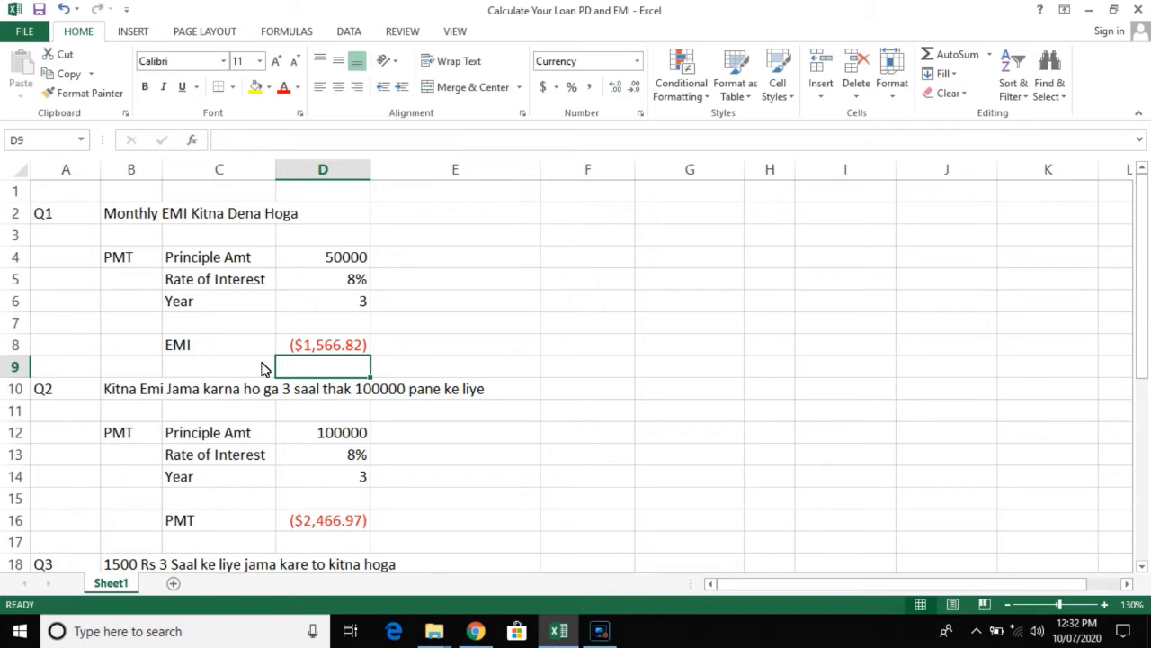
pyautogui.click(157, 414)
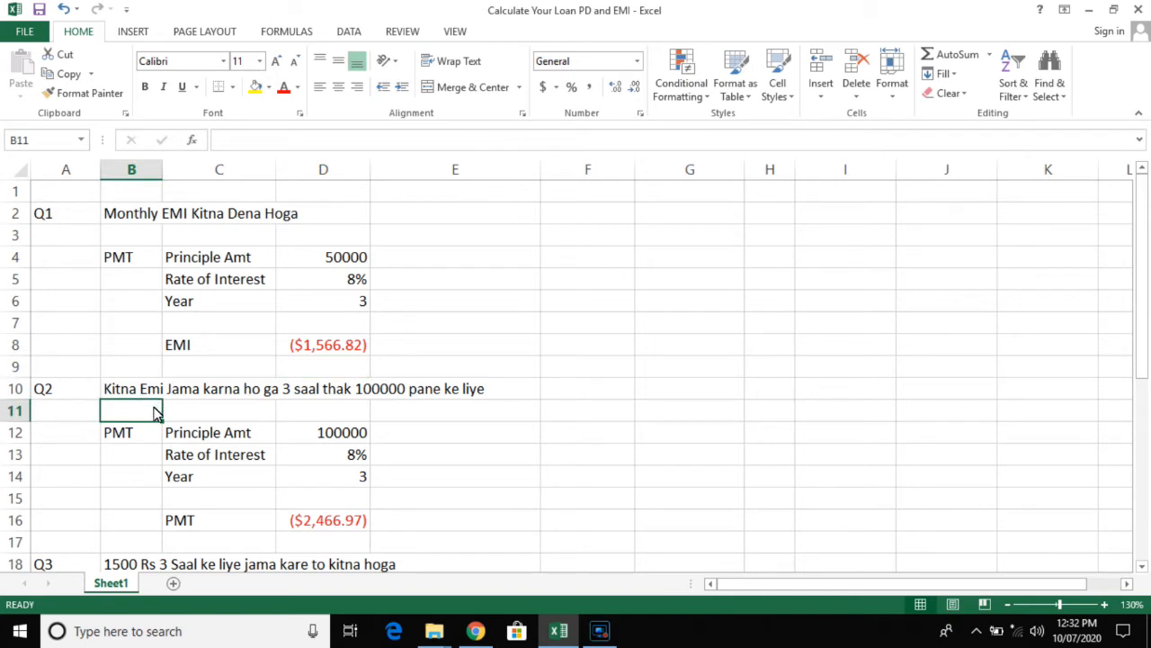
pyautogui.click(92, 413)
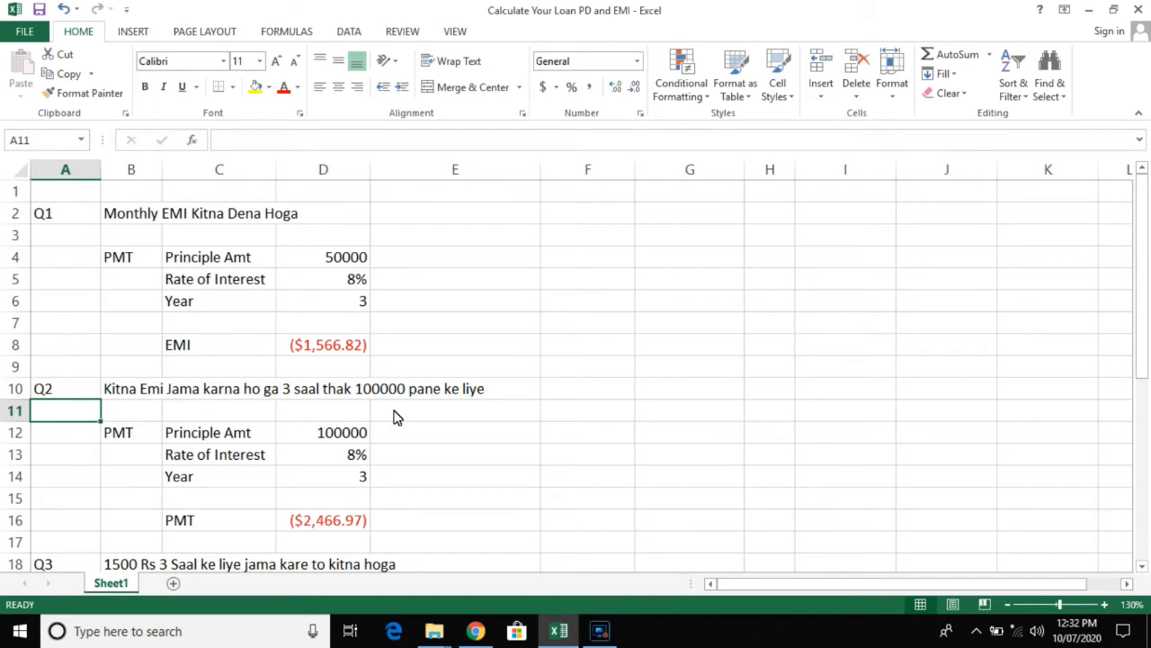
pyautogui.click(189, 454)
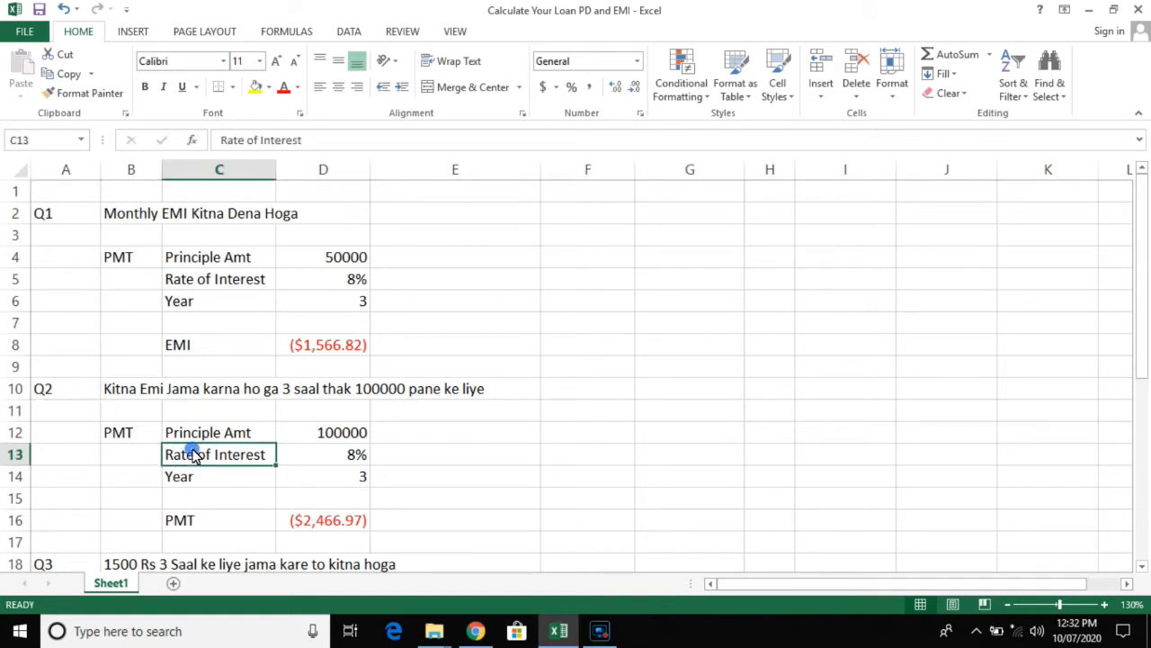
pyautogui.scroll(-2, 192, 455)
pyautogui.scroll(1, 195, 456)
pyautogui.click(344, 368)
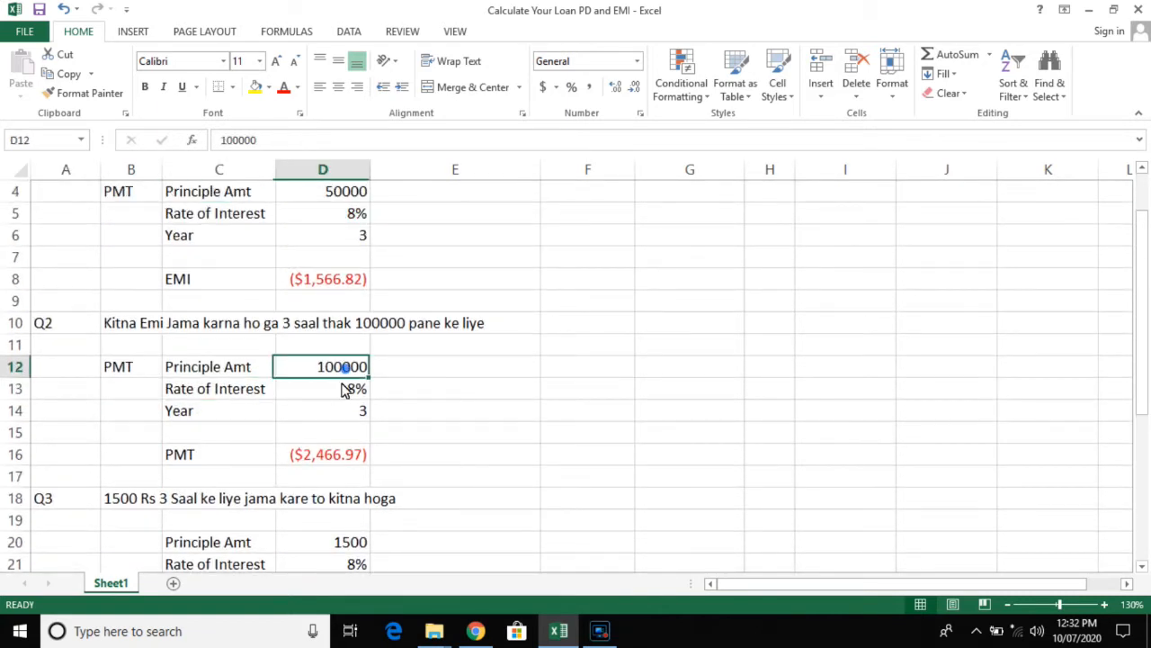
pyautogui.click(353, 412)
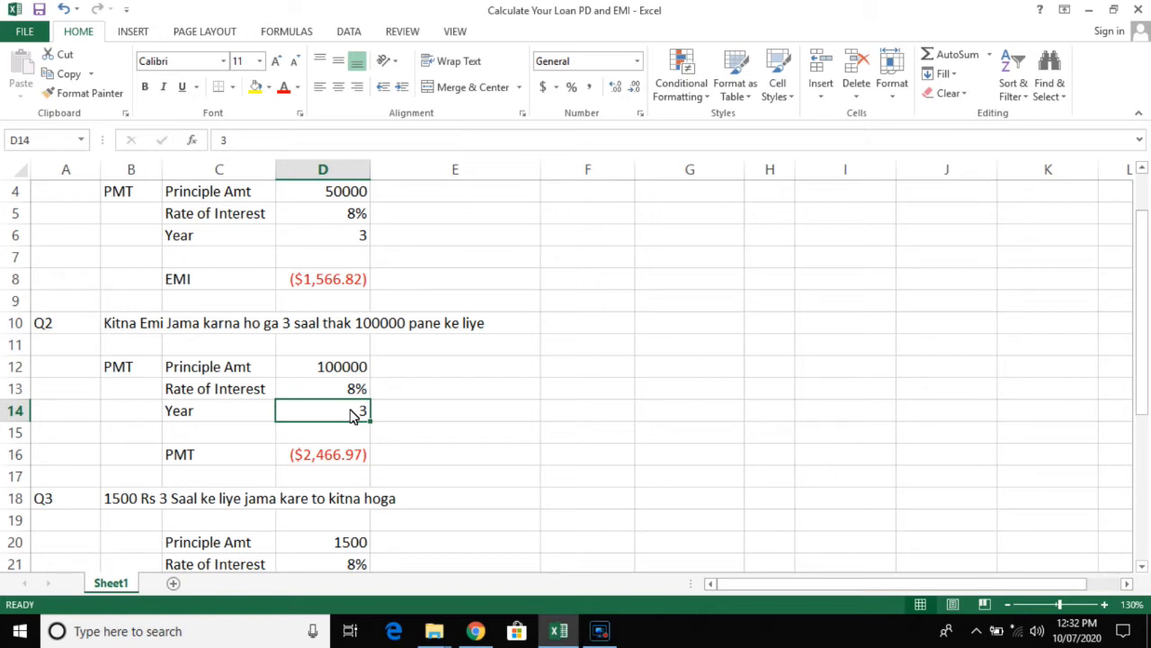
pyautogui.click(354, 389)
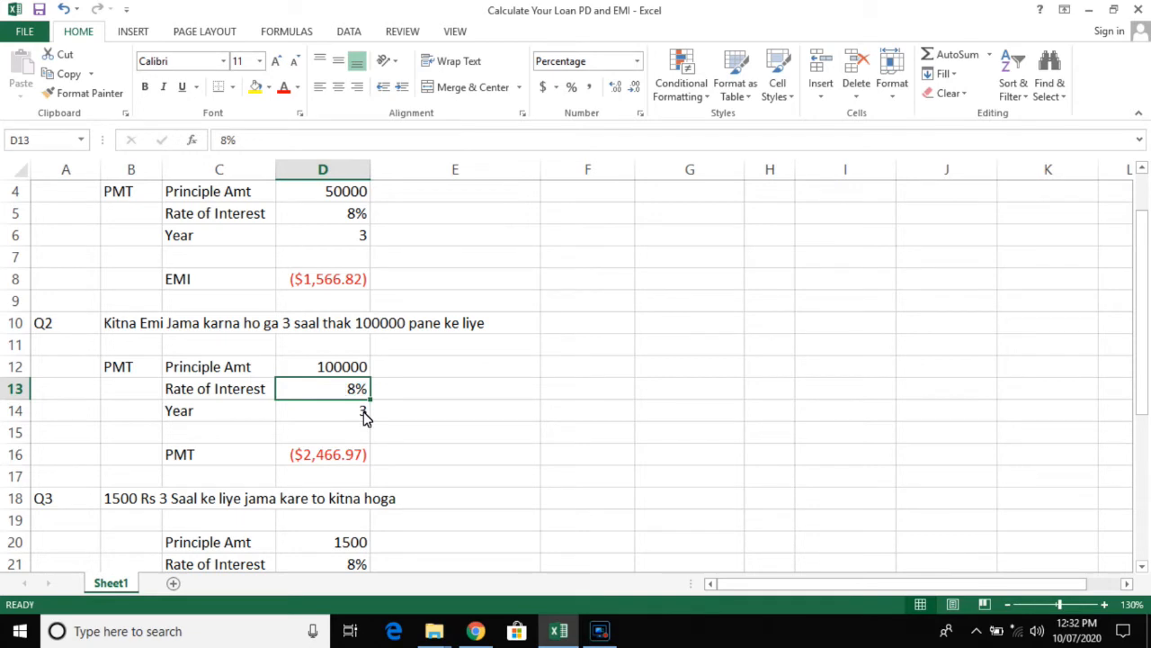
# Start a PMT formula in the Q2 payment cell D16, using D13/12 as the monthly rate.
pyautogui.click(339, 467)
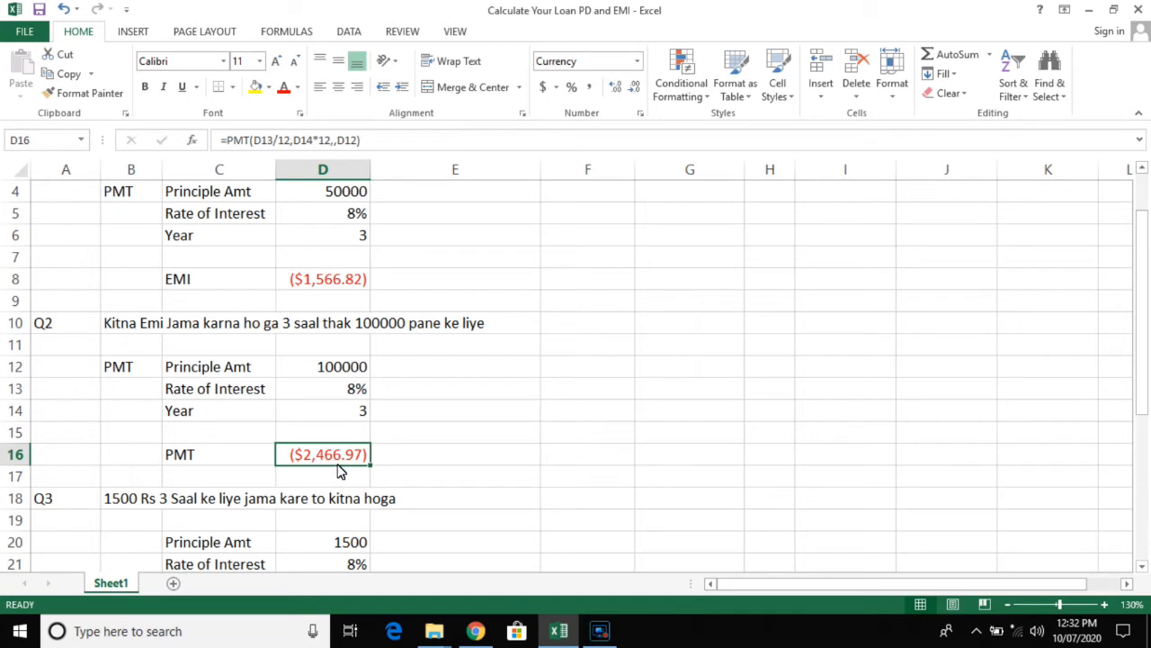
pyautogui.write('=')
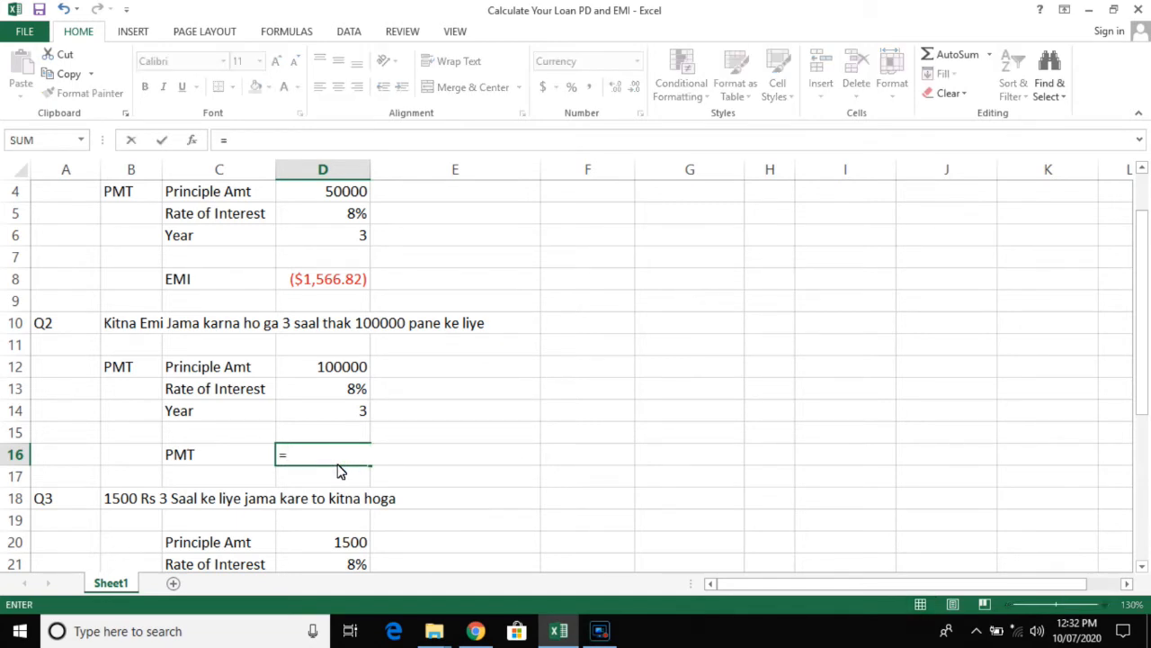
pyautogui.write('pmt')
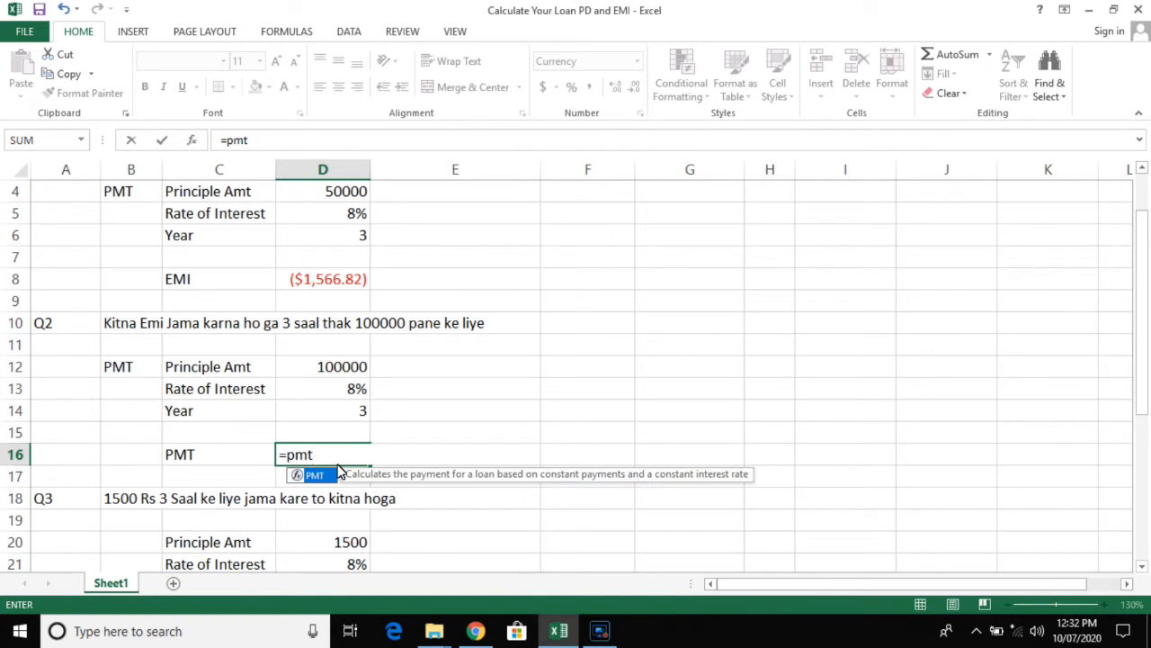
pyautogui.press('Tab')
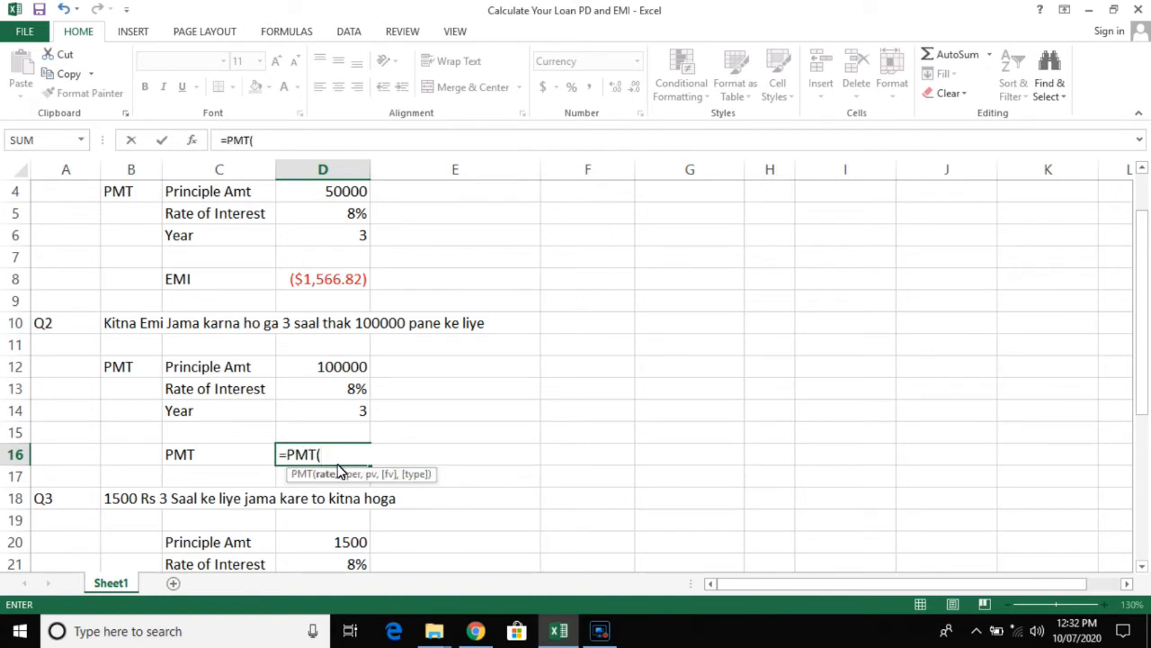
pyautogui.press('Up')
pyautogui.press('Up')
pyautogui.press('Up')
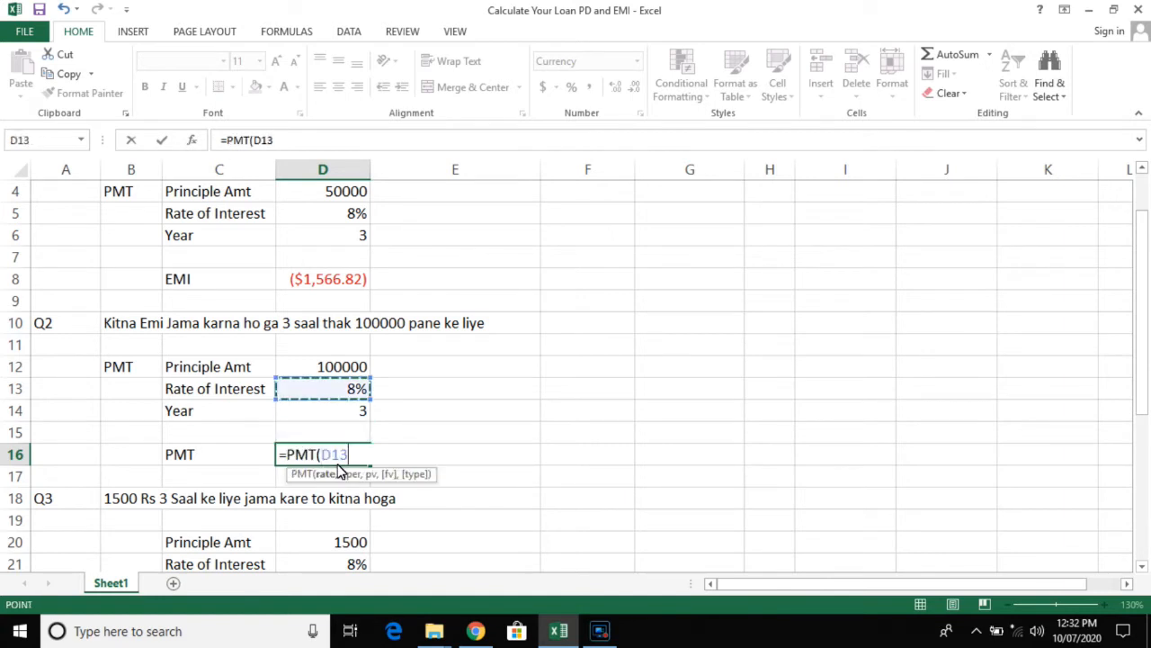
pyautogui.write('/12,')
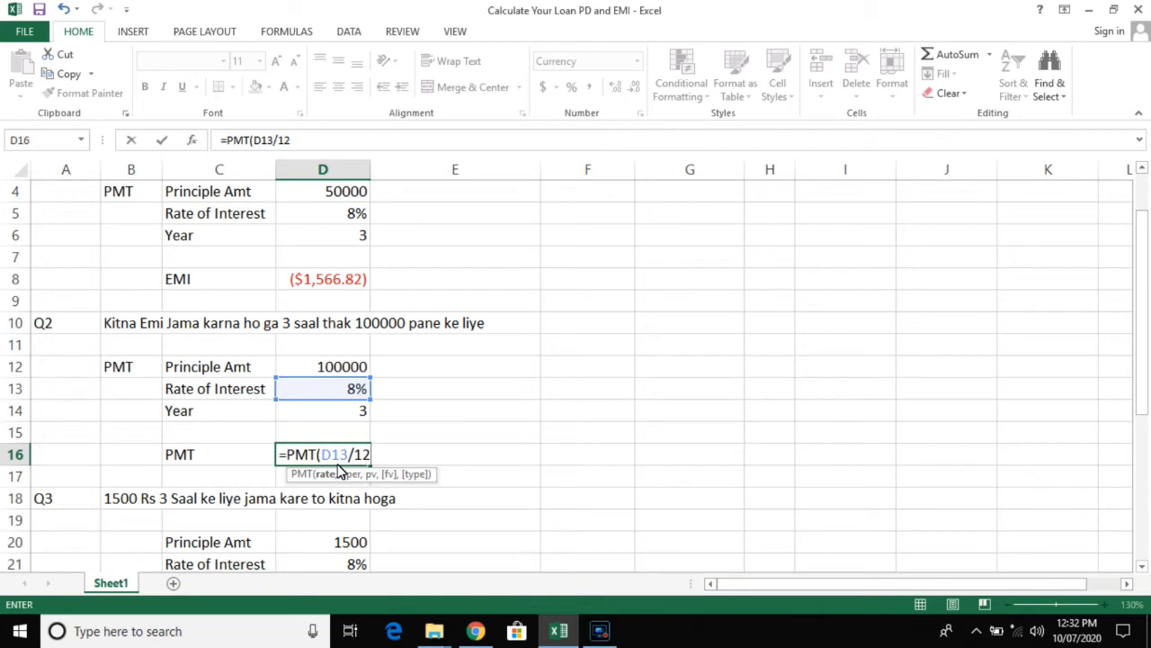
# Complete the D16 PMT formula with D14*12 periods, an empty present value and D12 as the future value.
pyautogui.press('Up')
pyautogui.press('Up')
pyautogui.press('Up')
pyautogui.press('Down')
pyautogui.write('*12,')
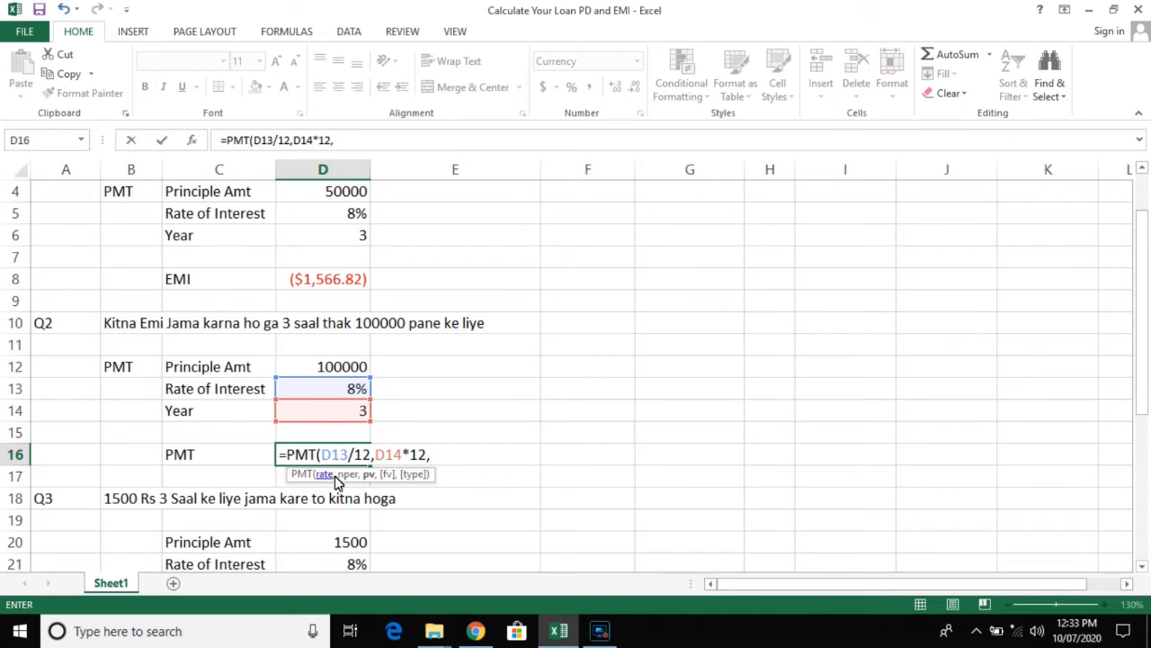
pyautogui.write(',')
pyautogui.click(350, 367)
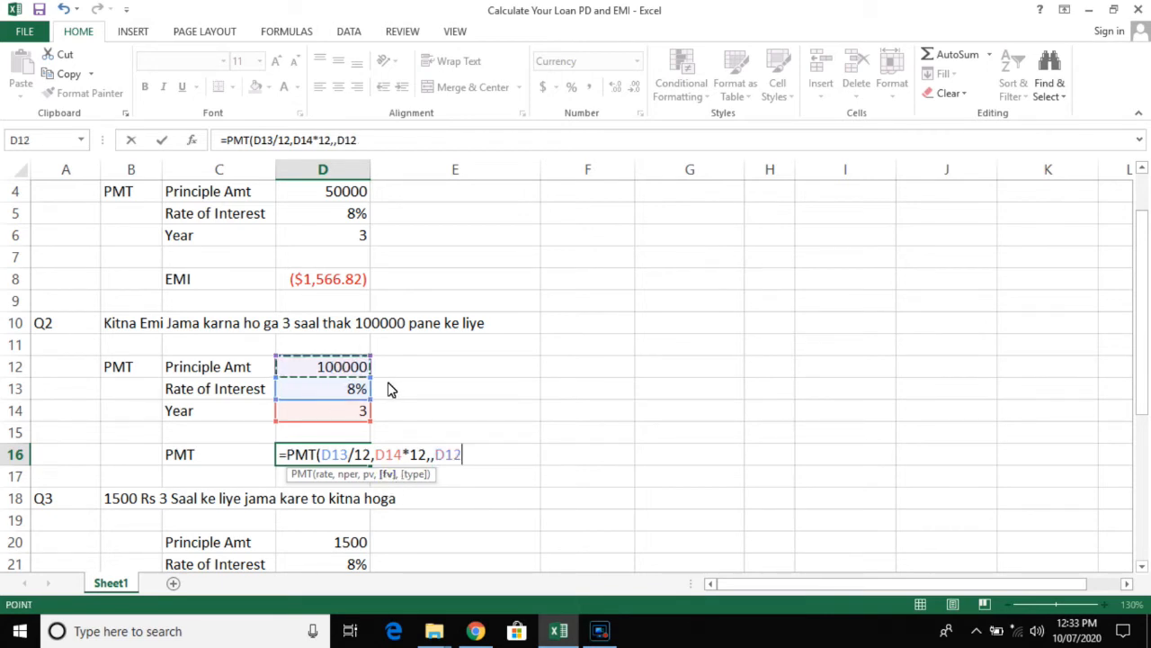
pyautogui.write(')')
pyautogui.press('Return')
pyautogui.click(324, 455)
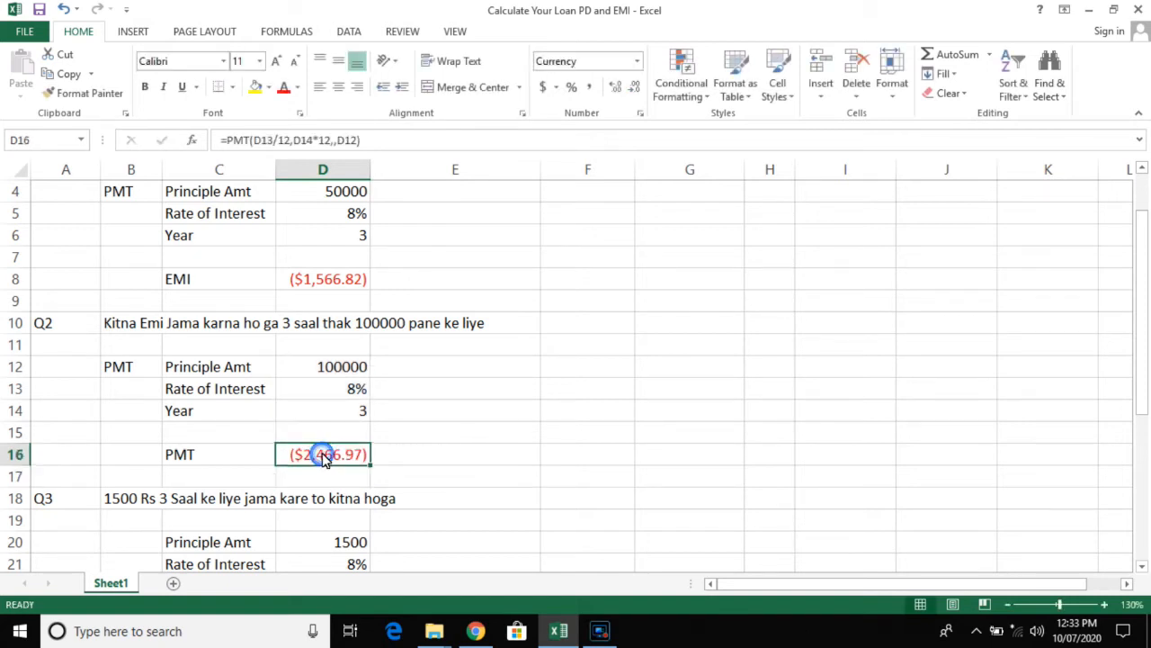
# Examine the Q2 payment result and the Q3 question with its principal, interest rate and year inputs.
pyautogui.click(387, 457)
pyautogui.click(350, 457)
pyautogui.scroll(-3, 392, 463)
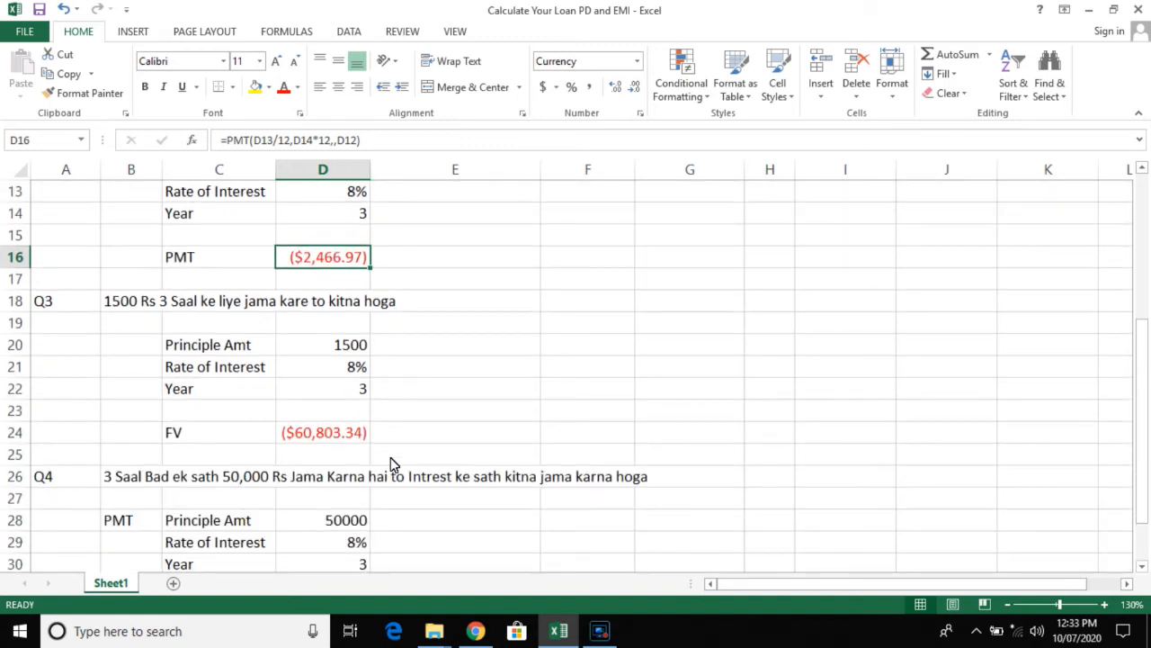
pyautogui.scroll(-1, 390, 463)
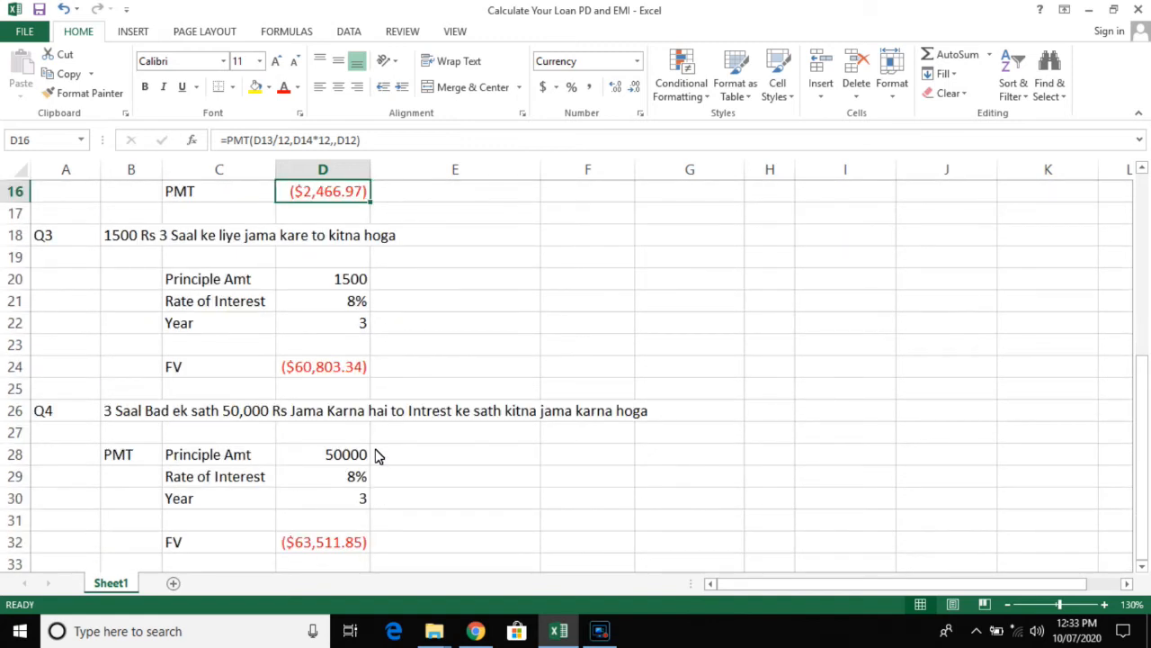
pyautogui.click(124, 280)
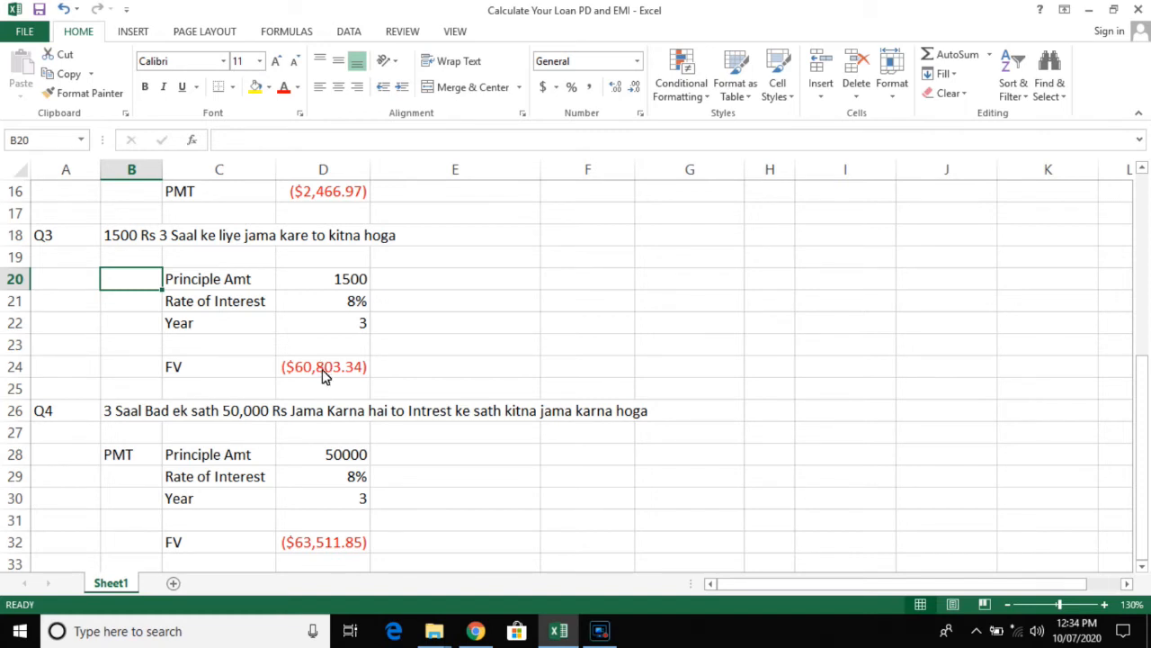
pyautogui.click(209, 281)
pyautogui.click(352, 279)
pyautogui.click(244, 306)
pyautogui.click(351, 306)
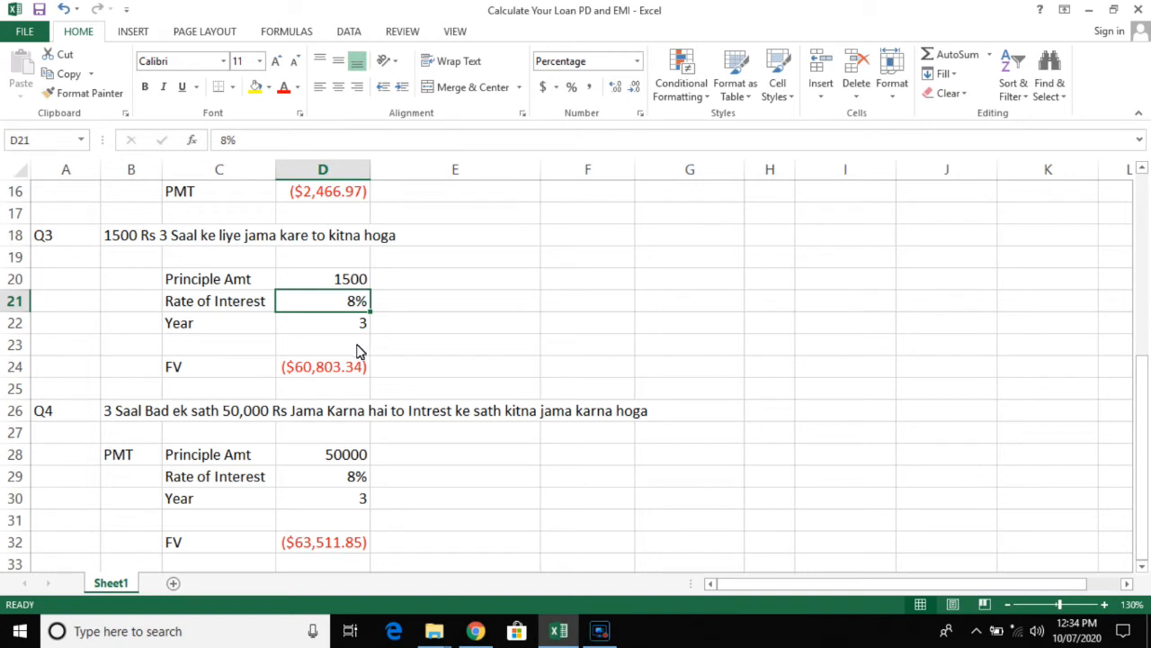
pyautogui.click(343, 328)
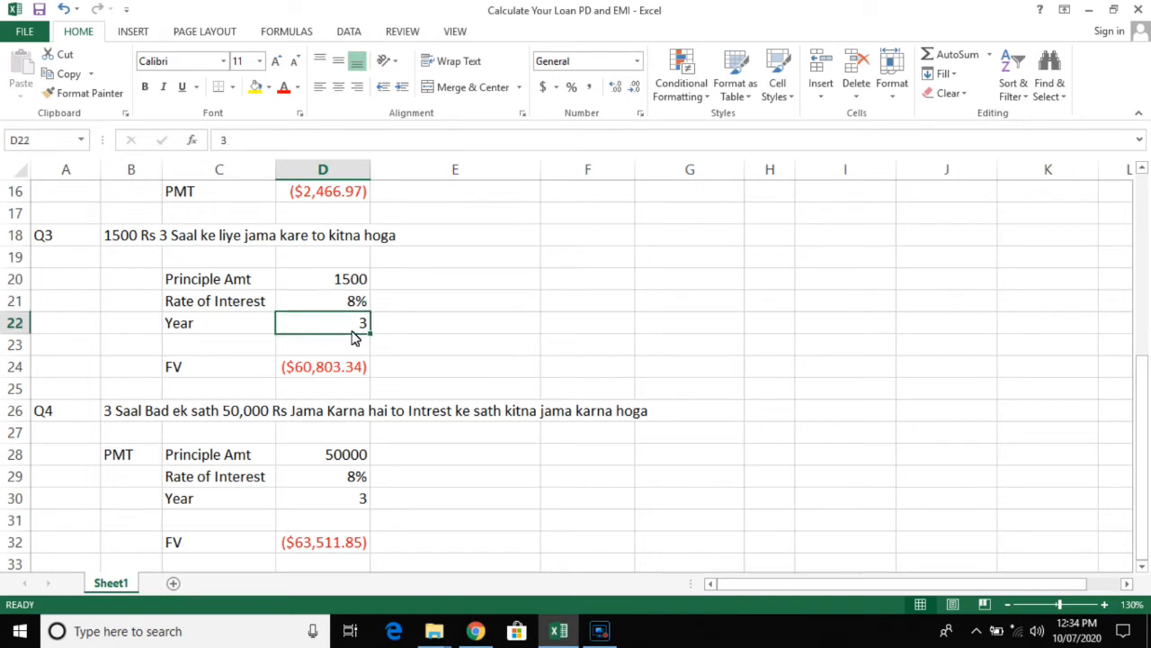
# Start an FV formula in the Q3 result cell D24, using D21/12 as the monthly rate.
pyautogui.click(337, 369)
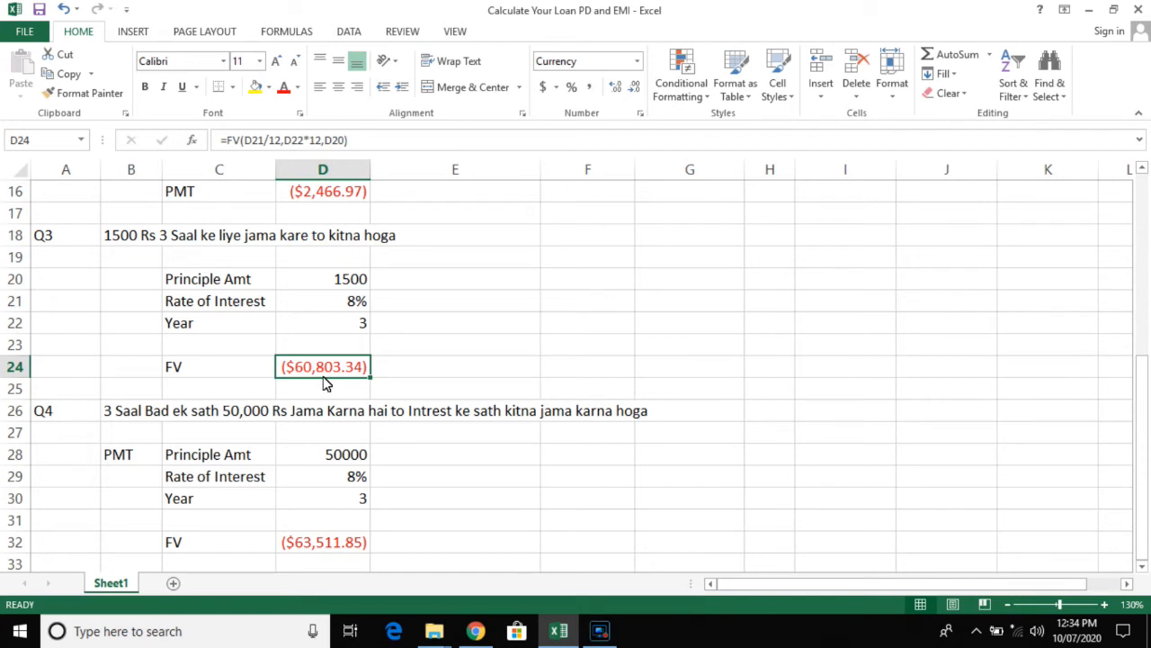
pyautogui.write('=')
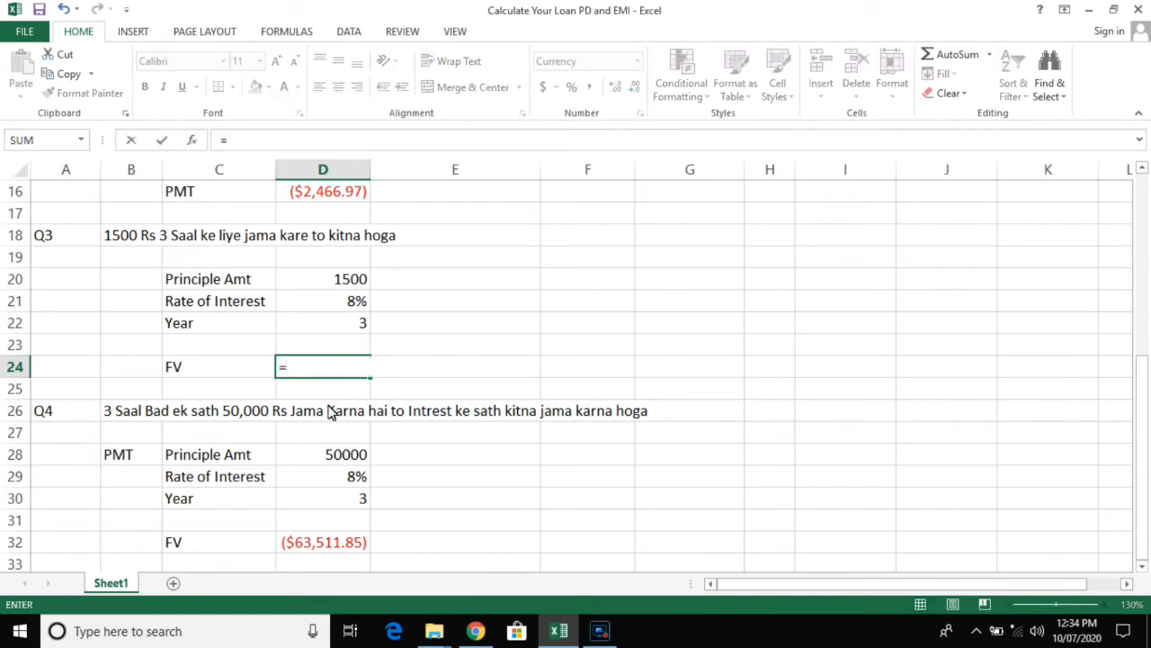
pyautogui.write('fv')
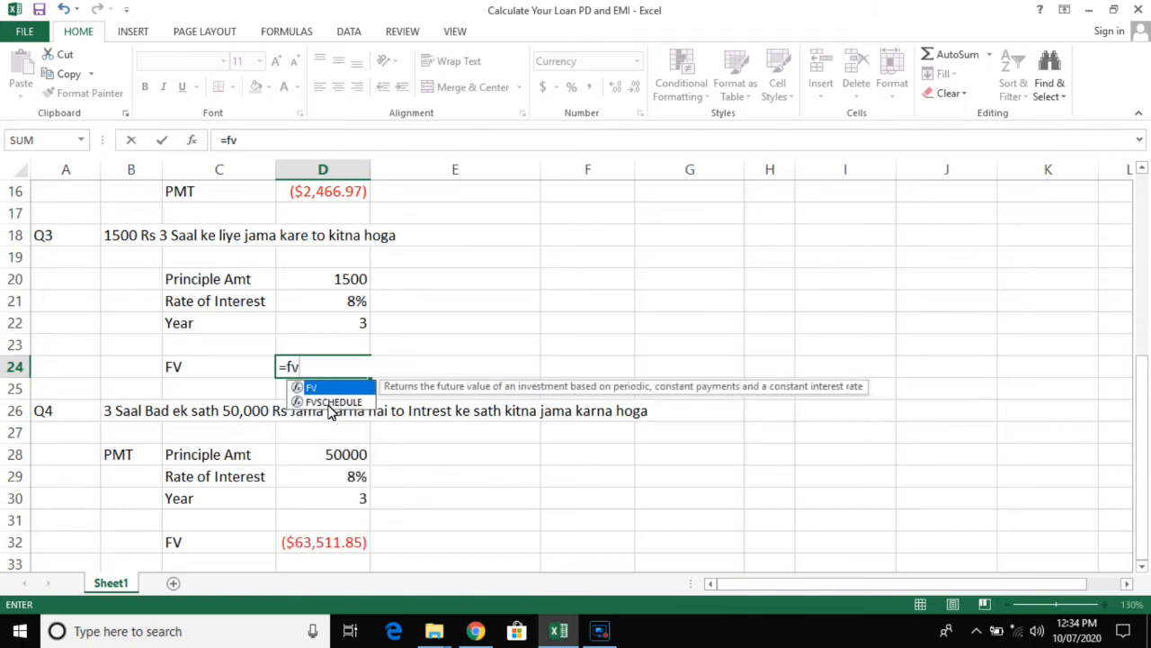
pyautogui.press('Tab')
pyautogui.press('Up')
pyautogui.press('Up')
pyautogui.press('Up')
pyautogui.write('/')
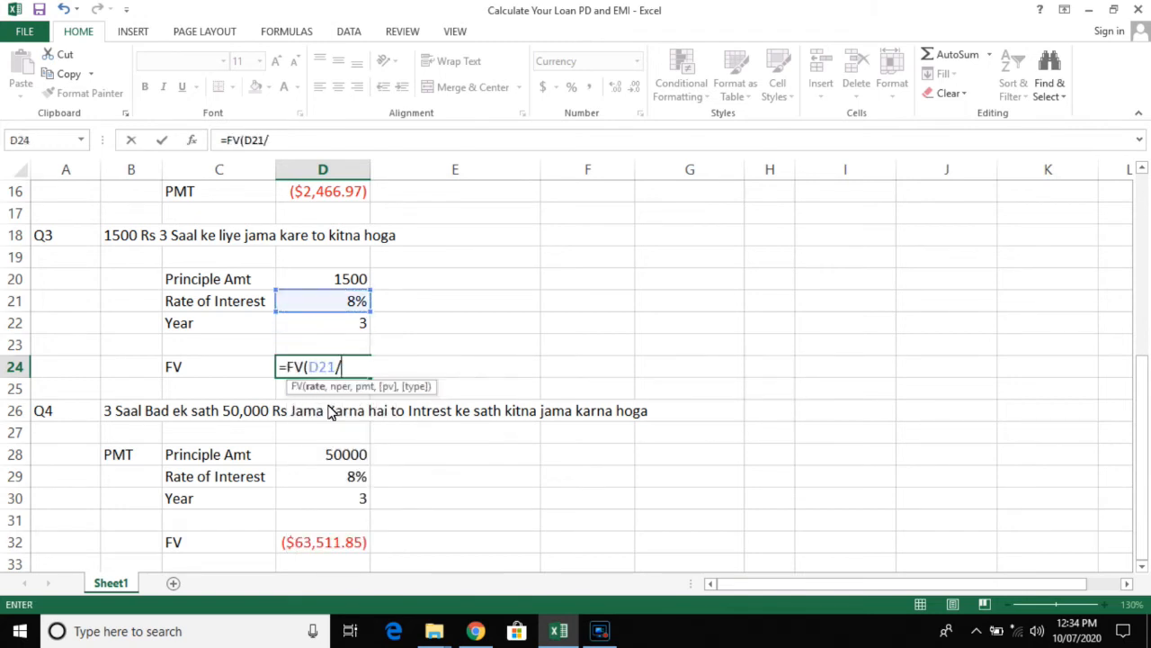
pyautogui.write('12,')
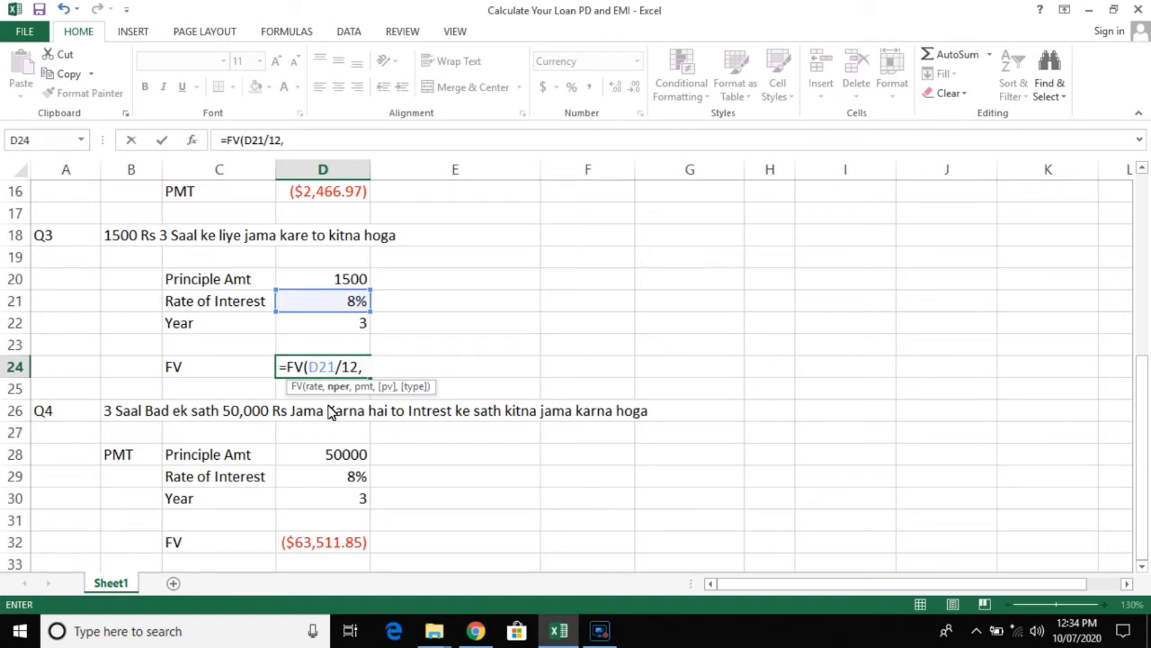
# Complete the D24 FV formula with D22*12 as the number of periods and D20 as the payment.
pyautogui.press('Up')
pyautogui.press('Up')
pyautogui.write('*12,')
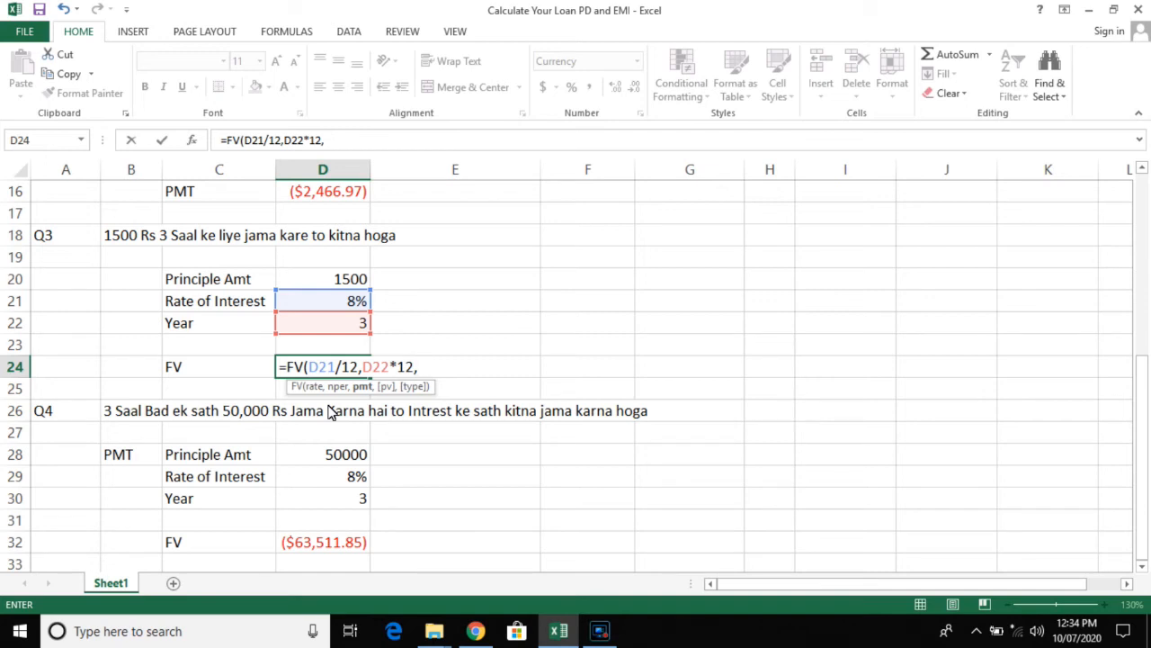
pyautogui.press('Up')
pyautogui.press('Up')
pyautogui.press('Up')
pyautogui.press('Up')
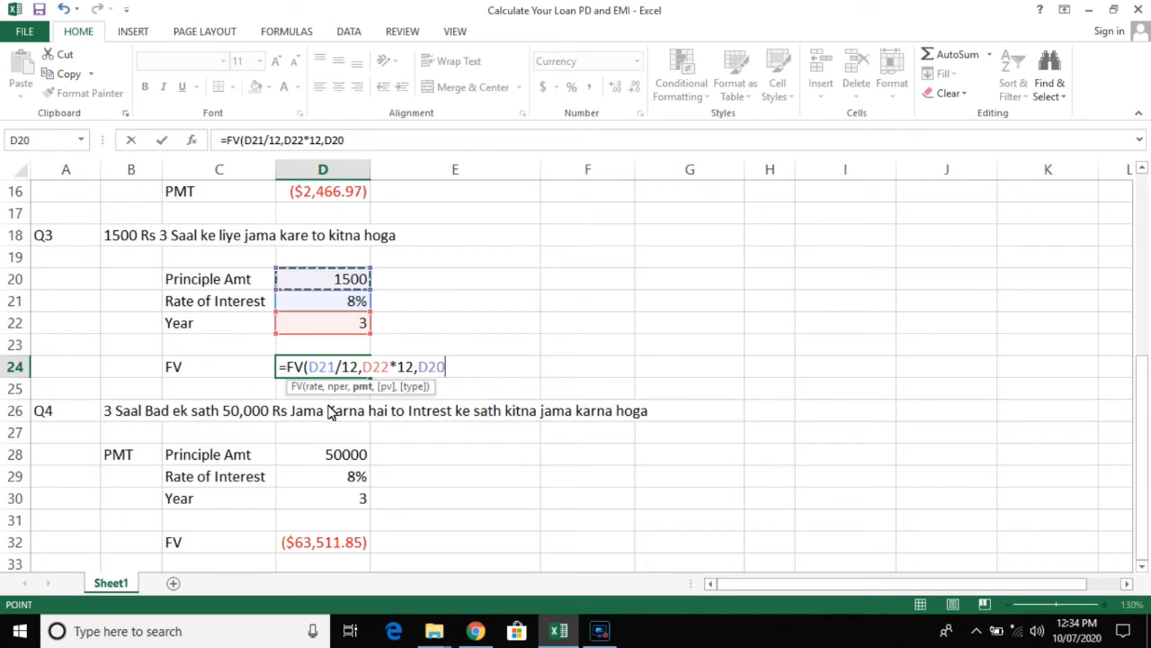
pyautogui.write(')')
pyautogui.press('Return')
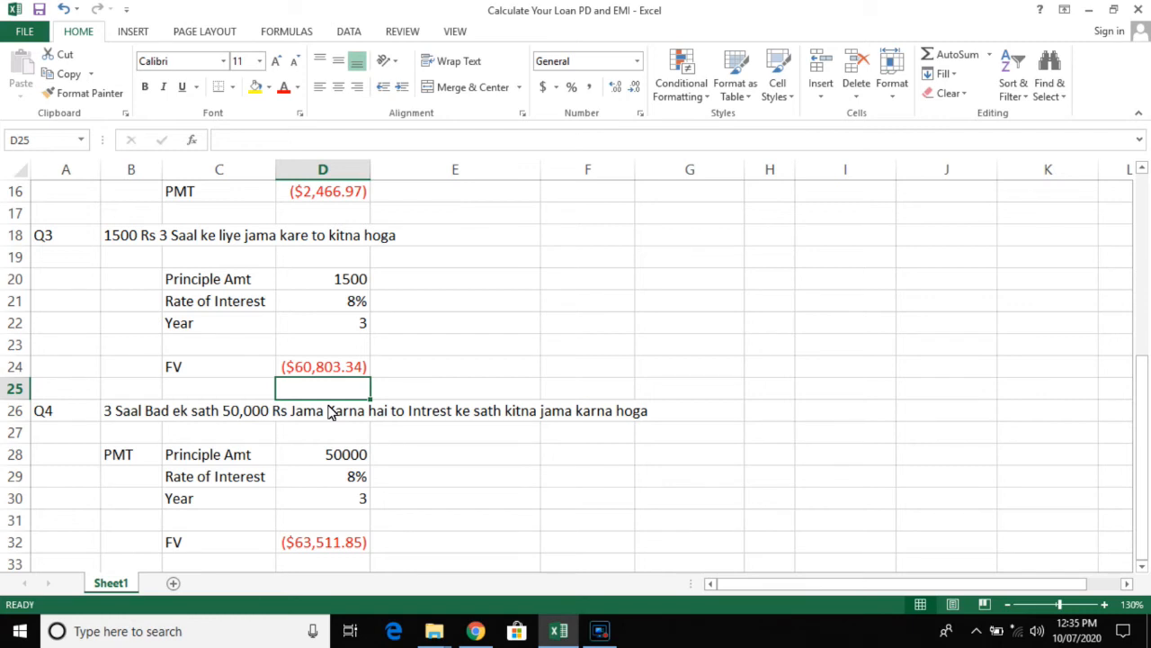
# Examine the Q4 lump-sum question and compare it with the Q1 principal and EMI formula.
pyautogui.click(196, 412)
pyautogui.scroll(-1, 197, 417)
pyautogui.scroll(-1, 196, 417)
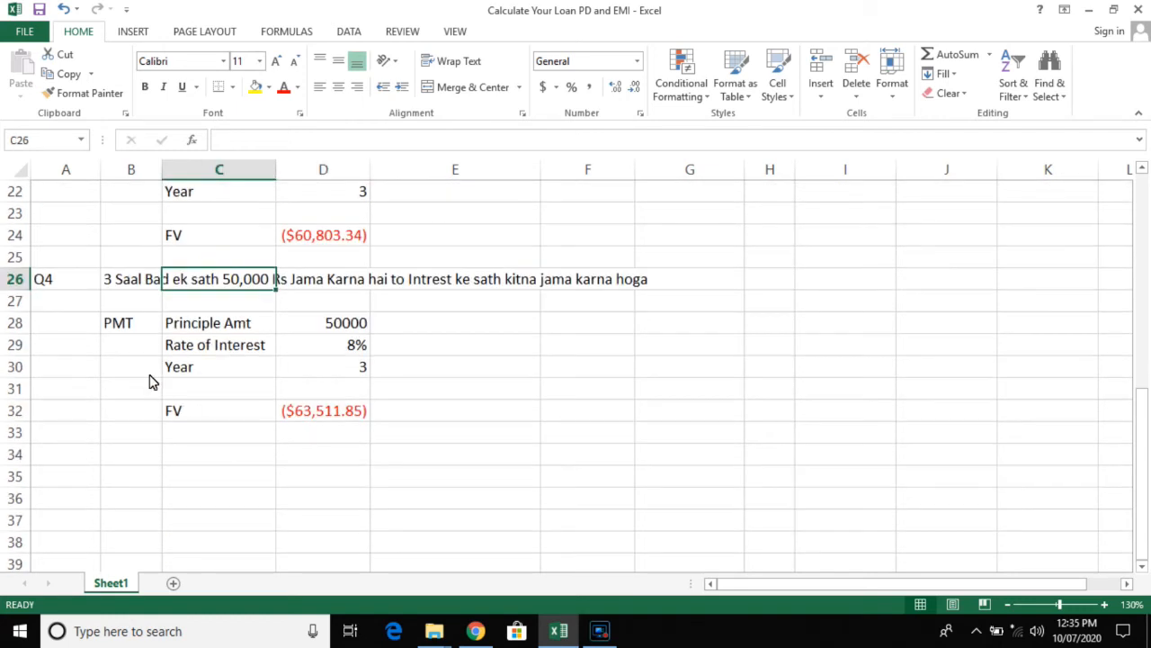
pyautogui.click(105, 303)
pyautogui.click(76, 306)
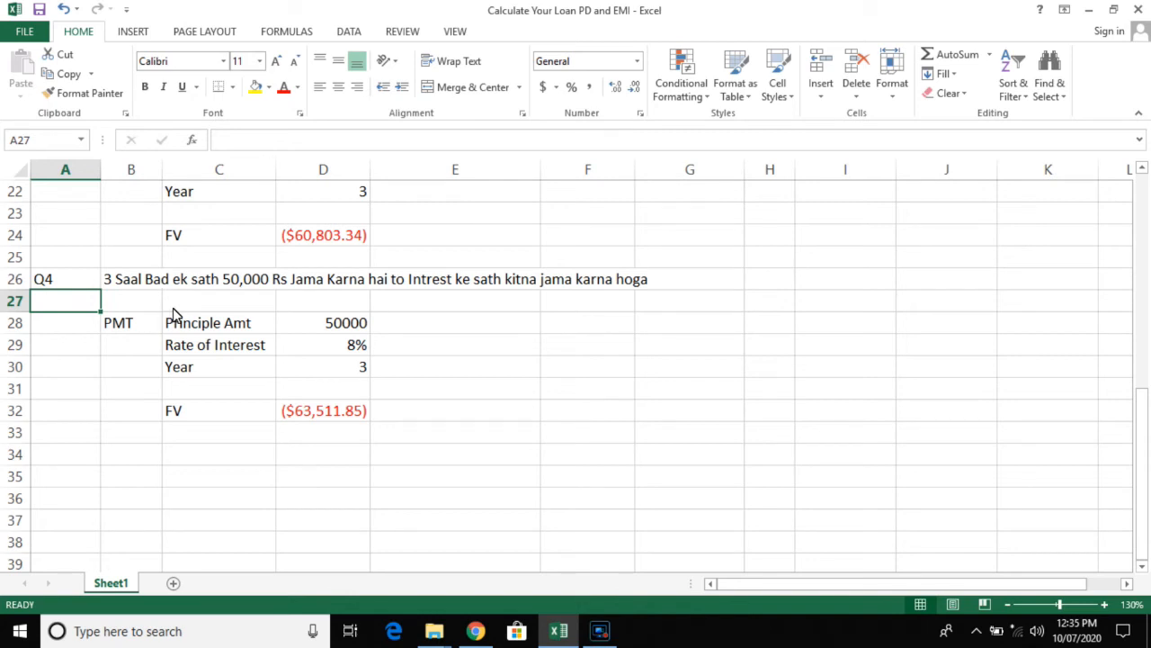
pyautogui.scroll(7, 175, 319)
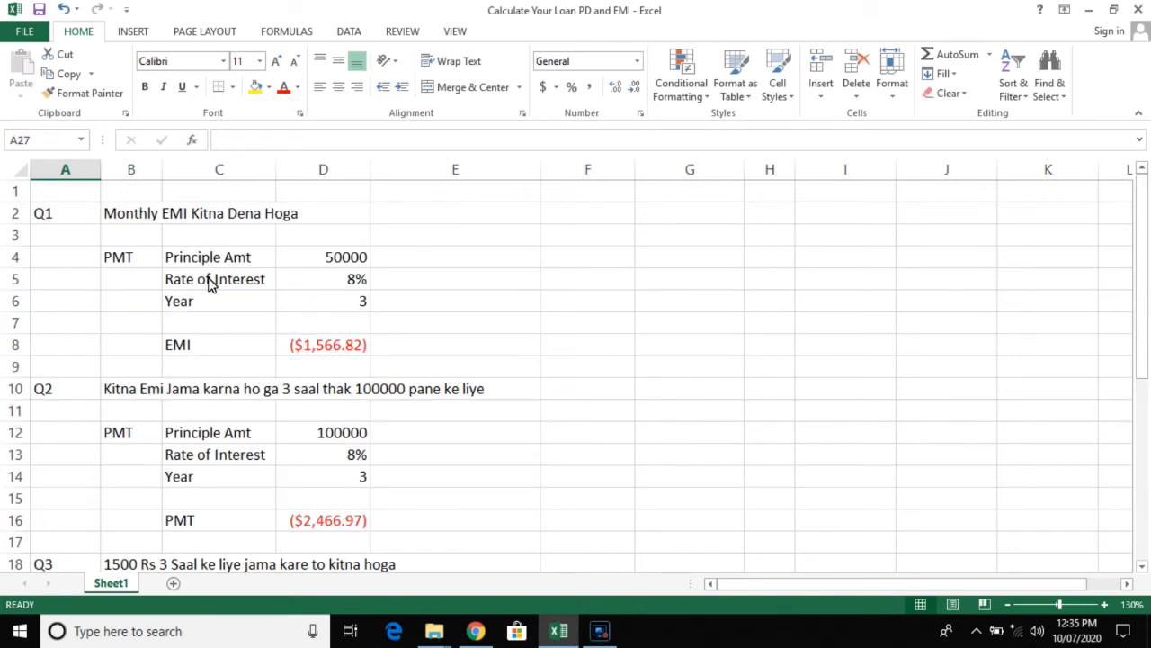
pyautogui.click(243, 261)
pyautogui.click(354, 266)
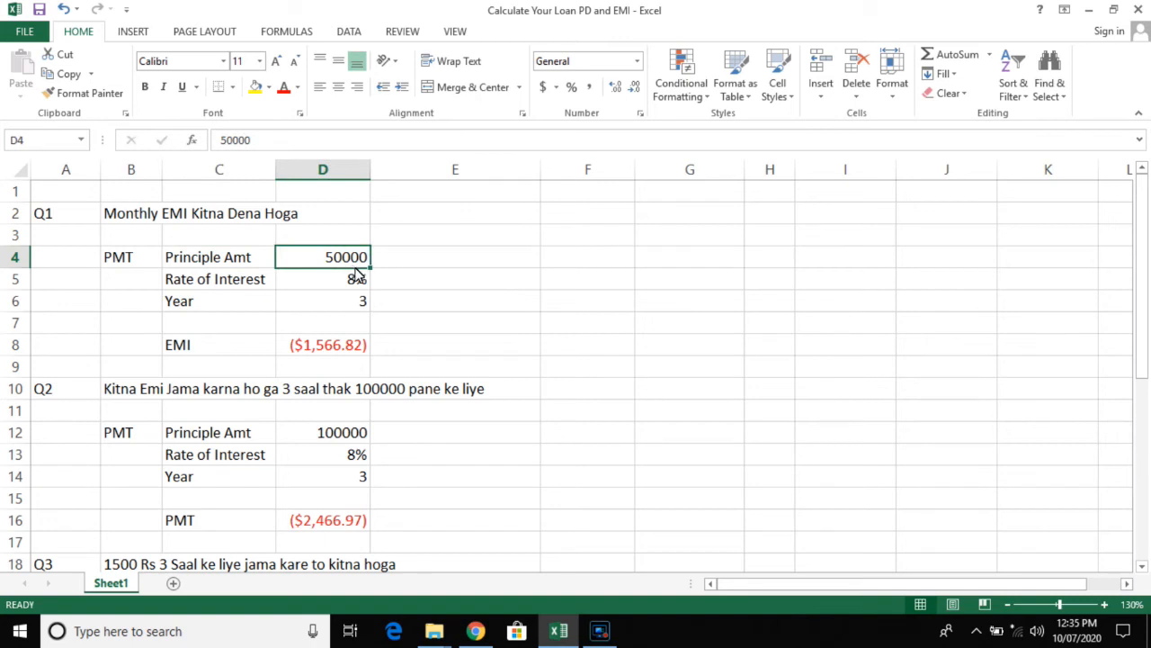
pyautogui.click(351, 348)
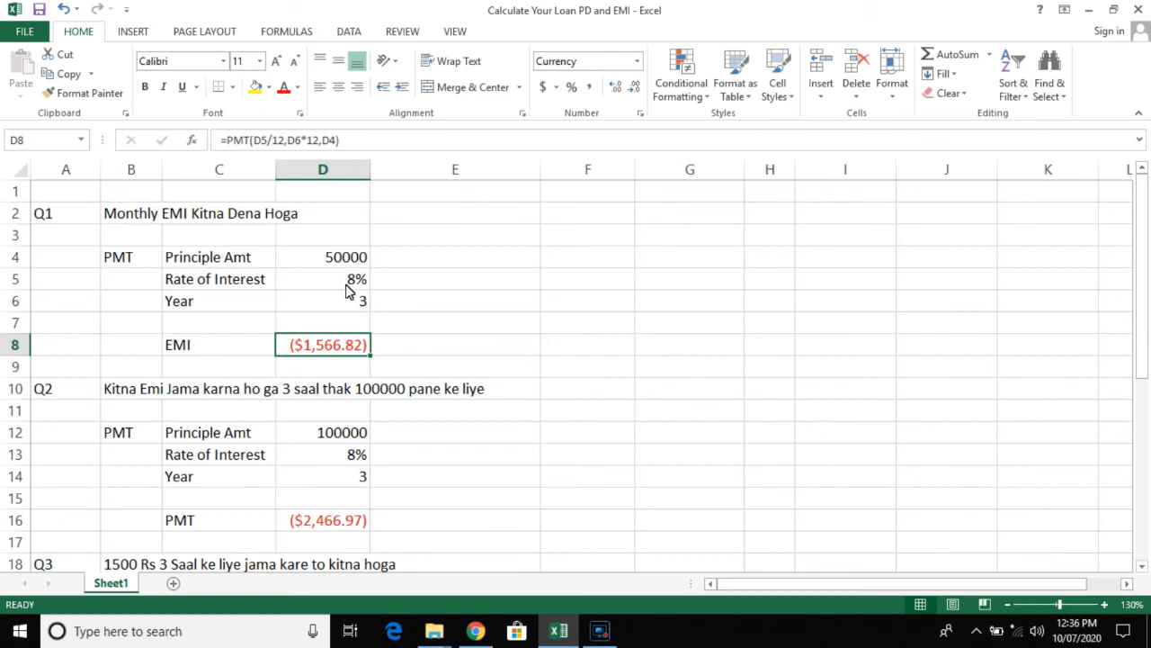
# Review the Q4 principal, interest rate and year inputs and the FV result cell D32.
pyautogui.scroll(-7, 349, 292)
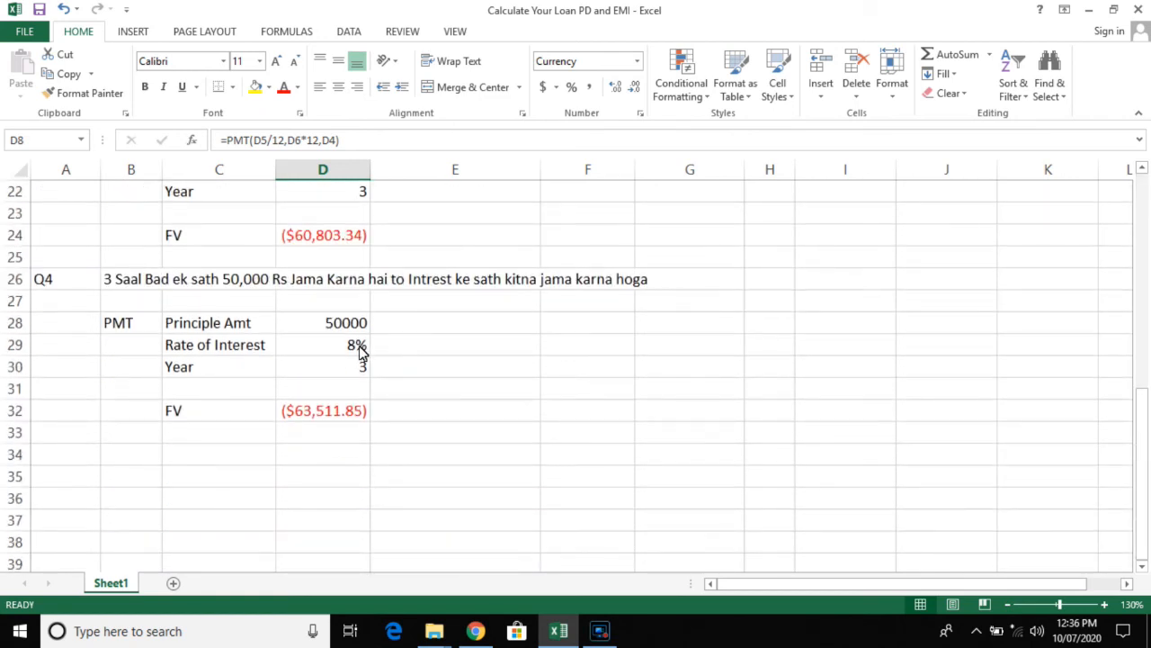
pyautogui.click(355, 325)
pyautogui.click(357, 347)
pyautogui.click(360, 367)
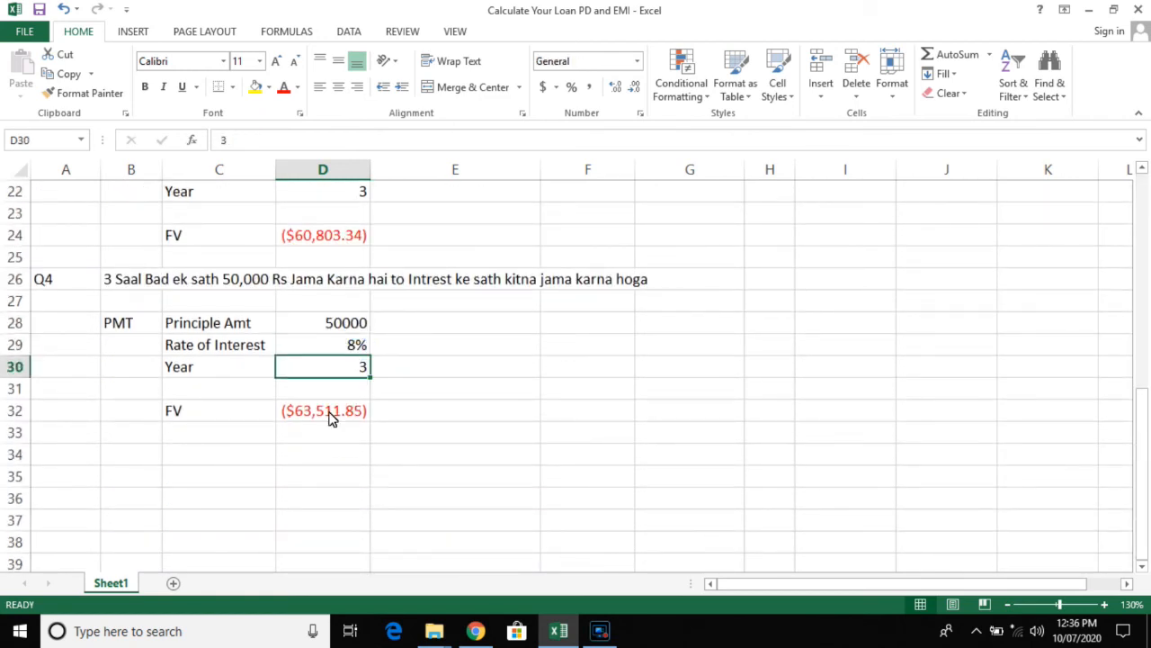
pyautogui.click(326, 411)
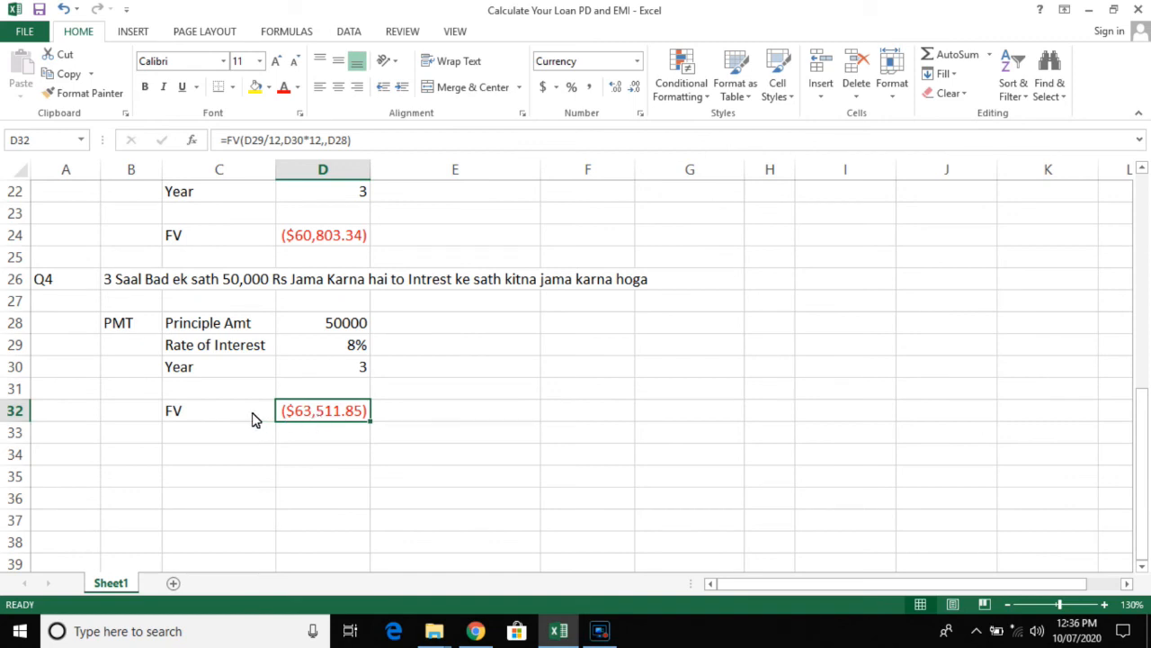
# Inspect the rate, period, payment and present value arguments of the FV formula in D32, then return to the sheet's start.
pyautogui.doubleClick(346, 409)
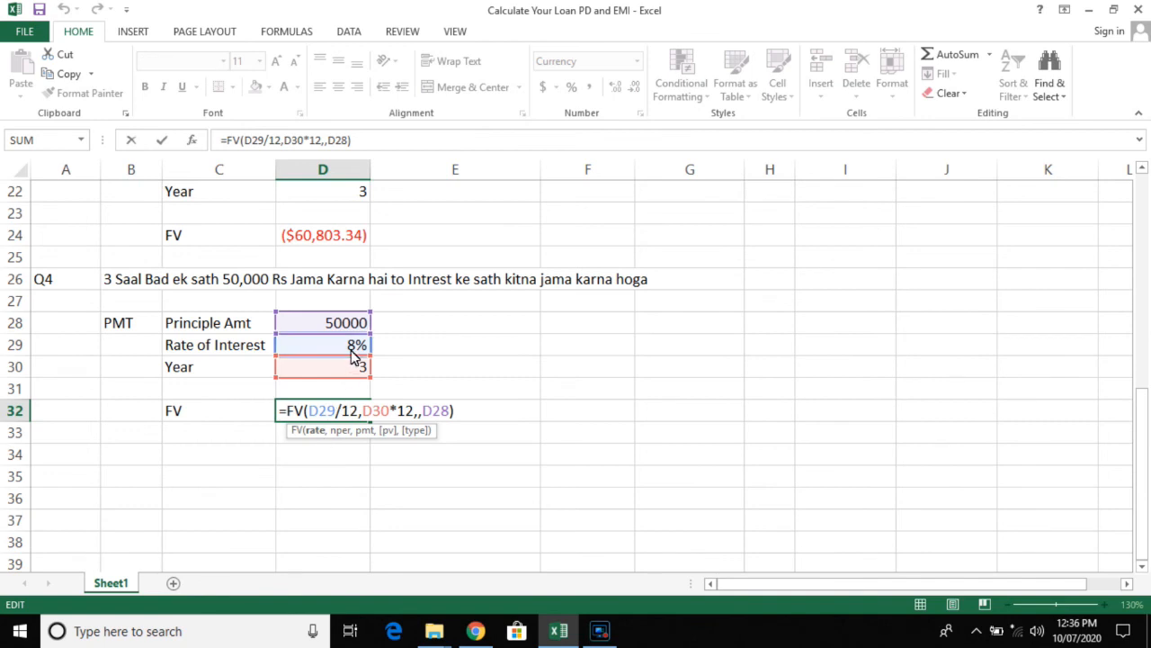
pyautogui.click(379, 410)
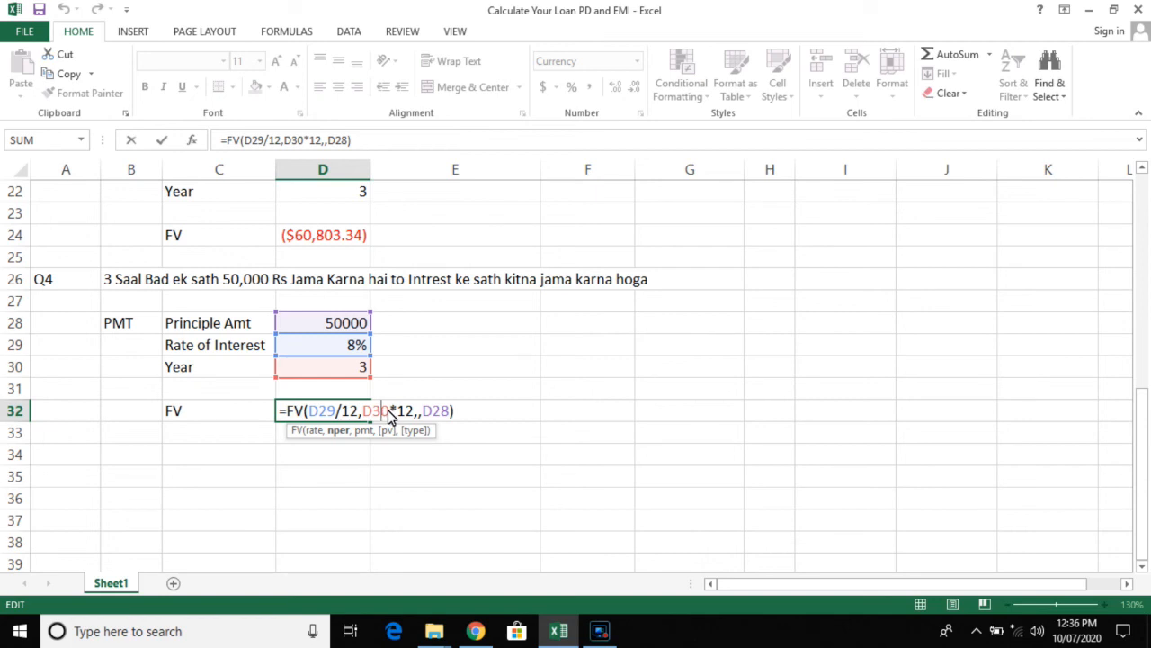
pyautogui.click(414, 419)
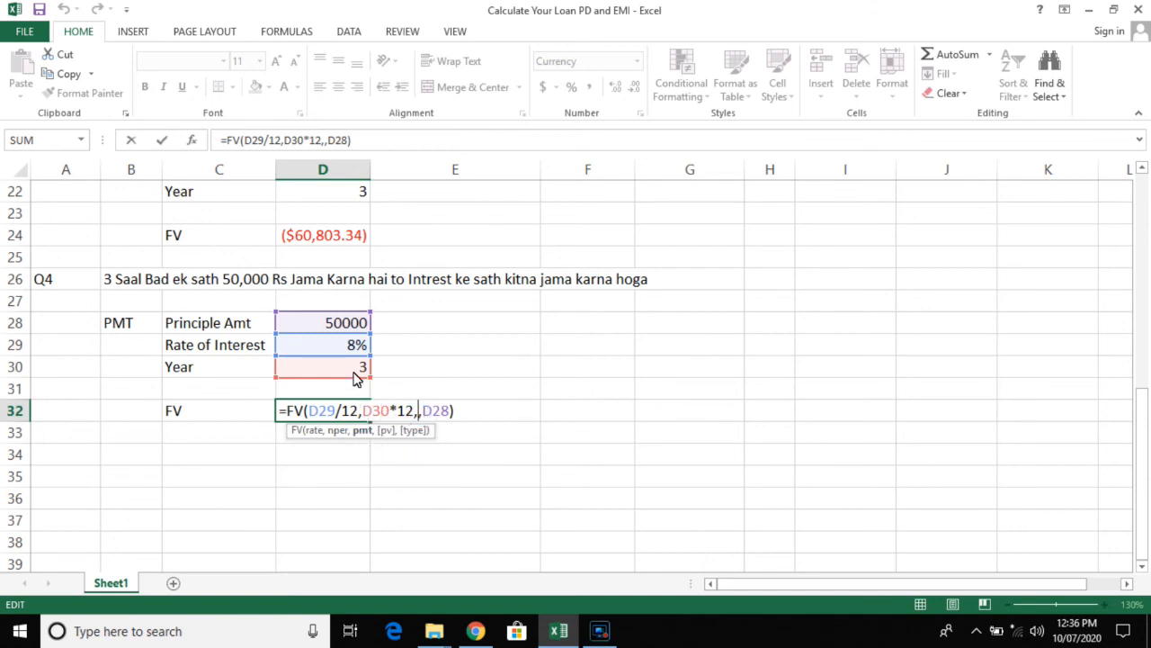
pyautogui.click(438, 413)
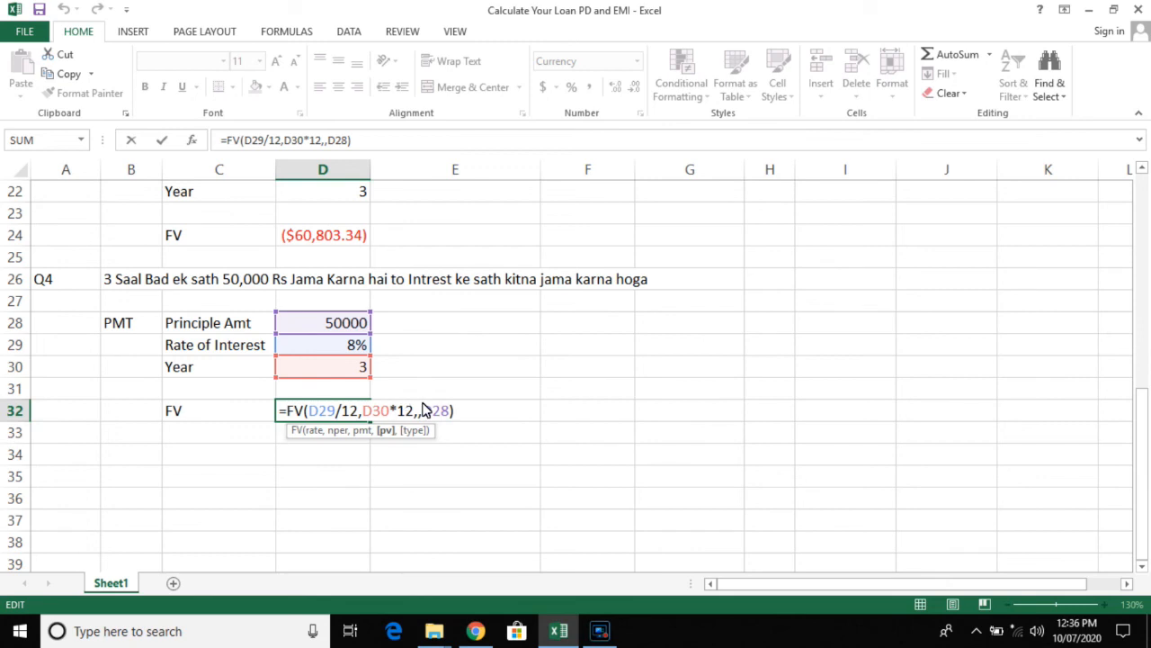
pyautogui.press('Return')
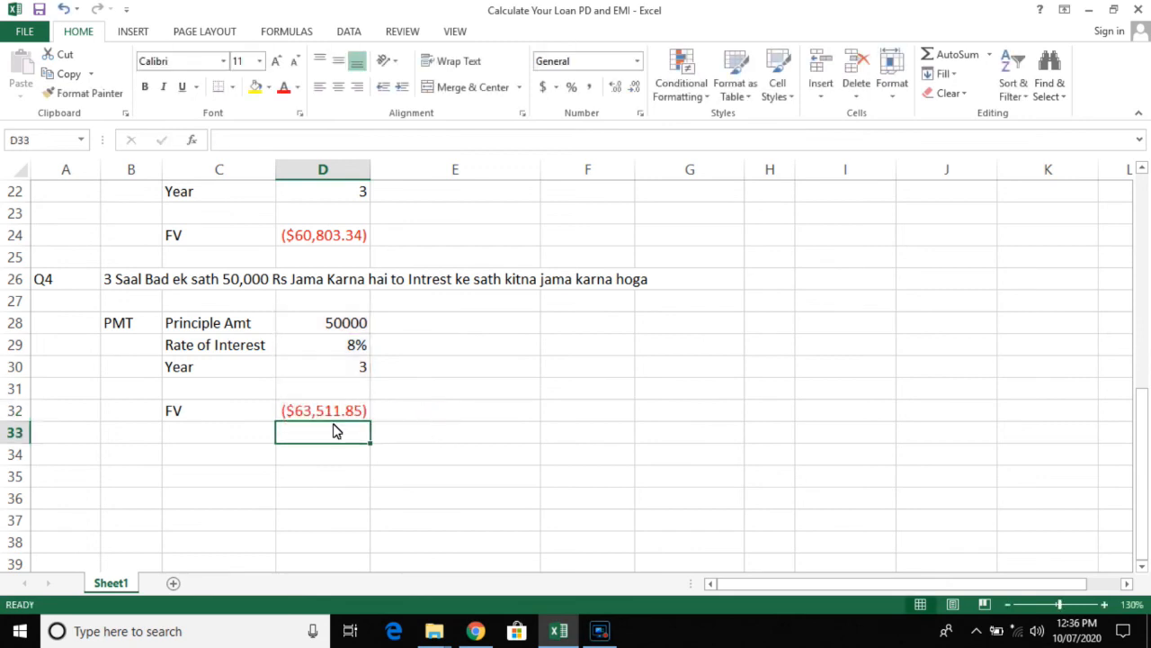
pyautogui.click(335, 410)
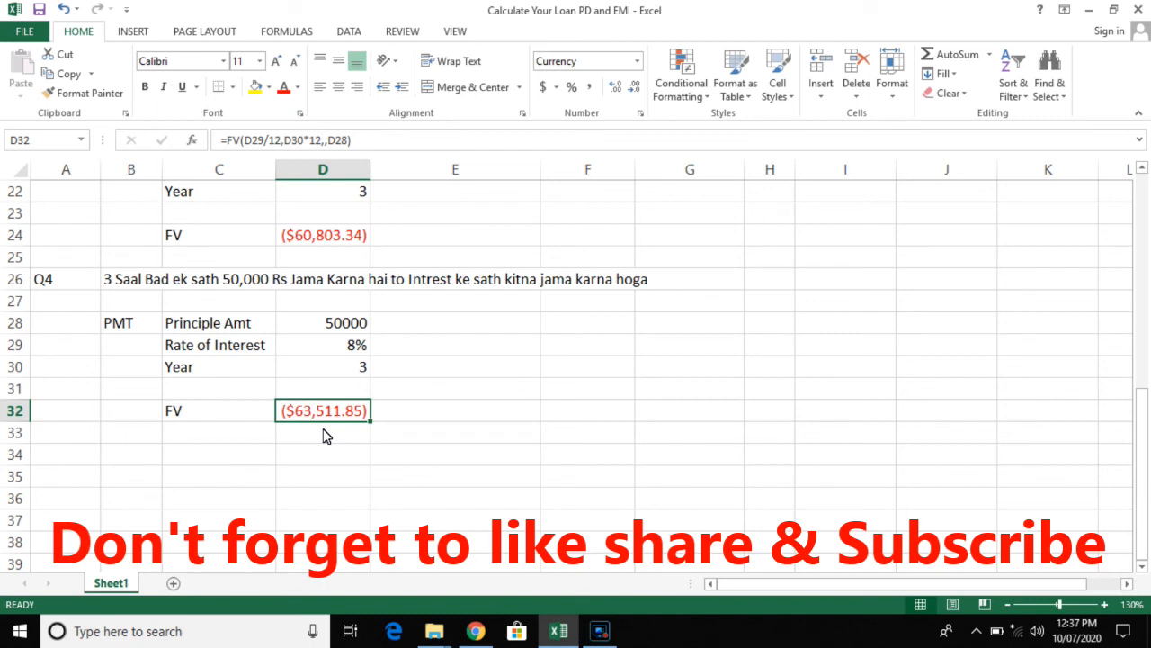
pyautogui.scroll(7, 325, 435)
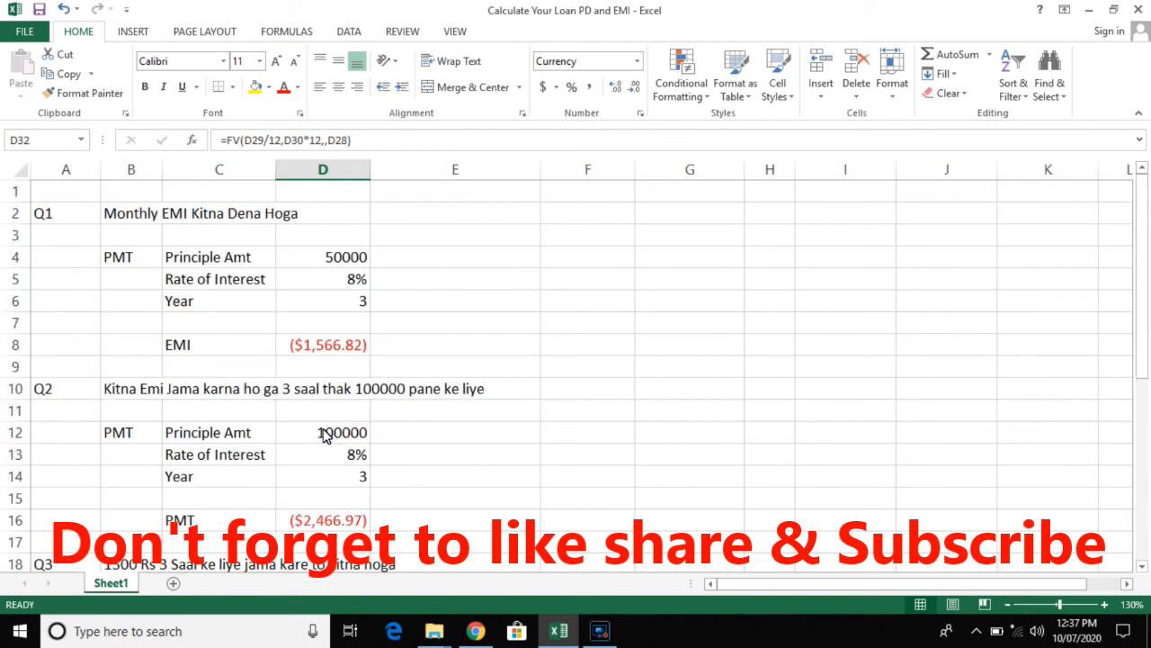